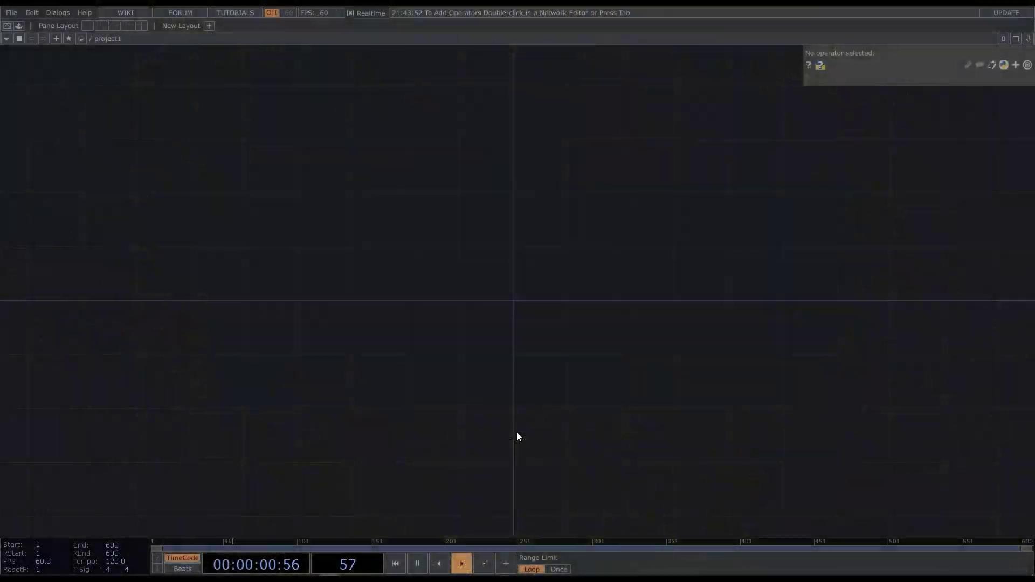
Add an LSystem SOP to the empty network.
key(Tab)
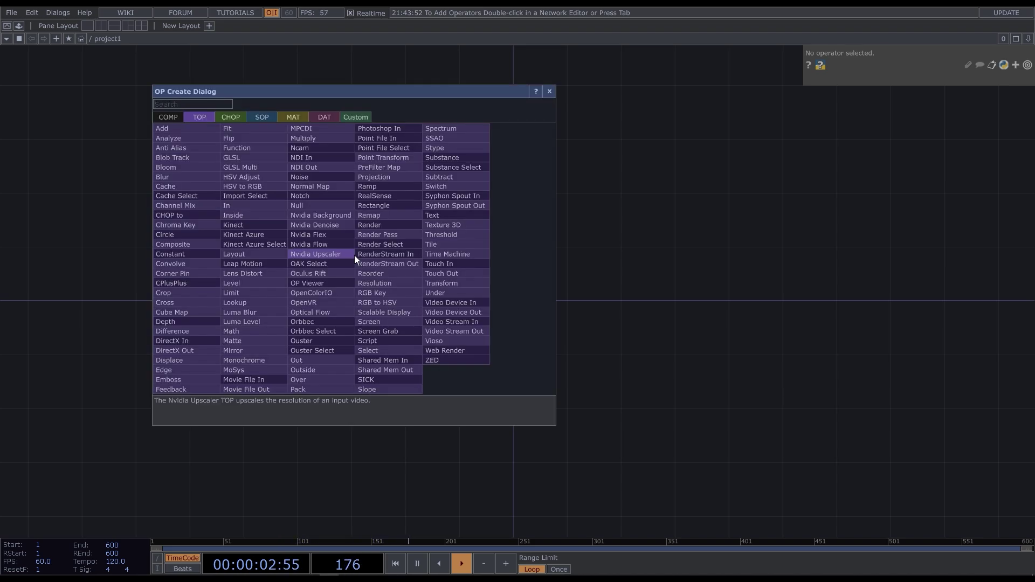
click(262, 117)
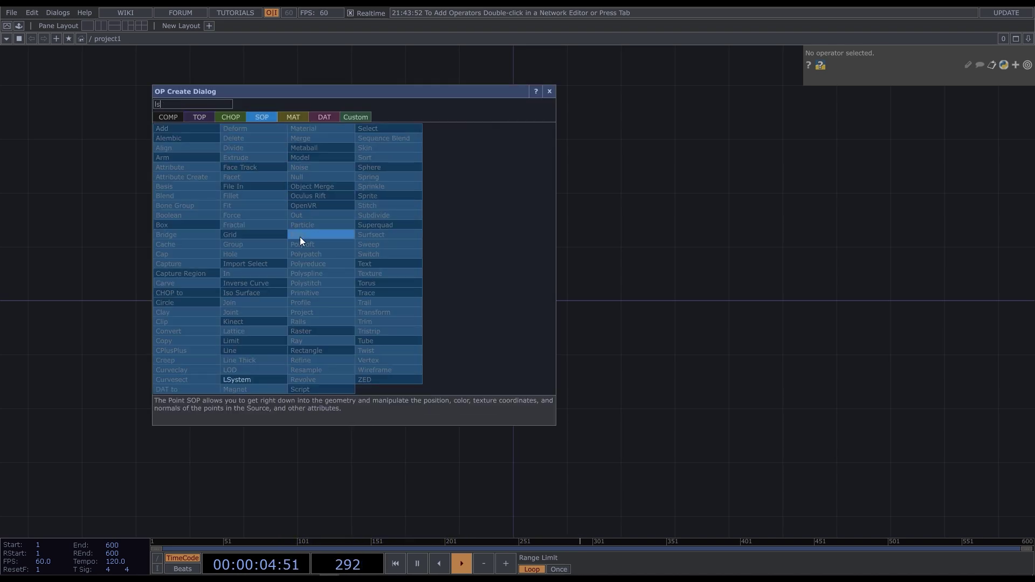
click(270, 377)
click(273, 218)
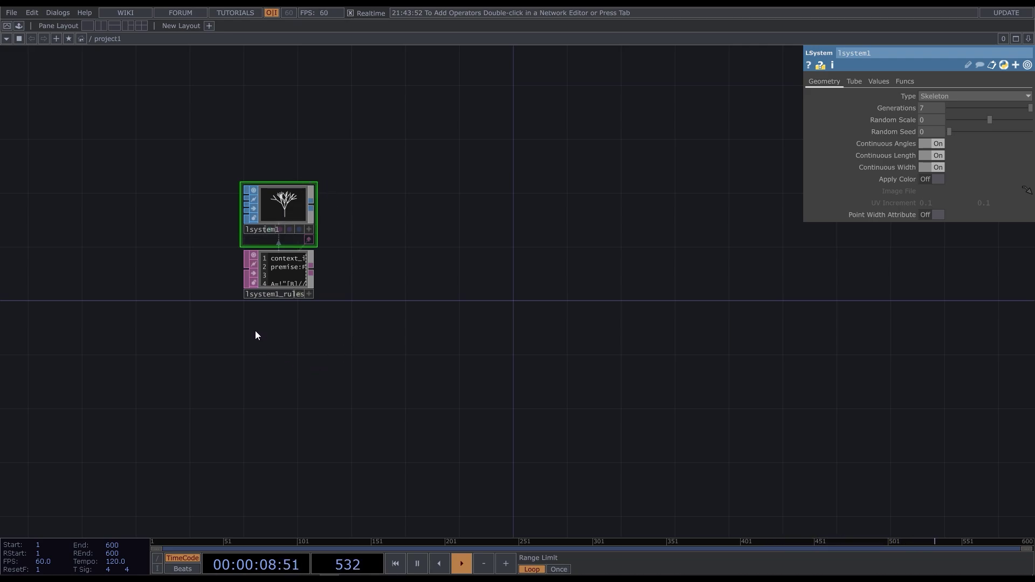
Connect a new Null SOP to the output of the LSystem.
right_click(312, 203)
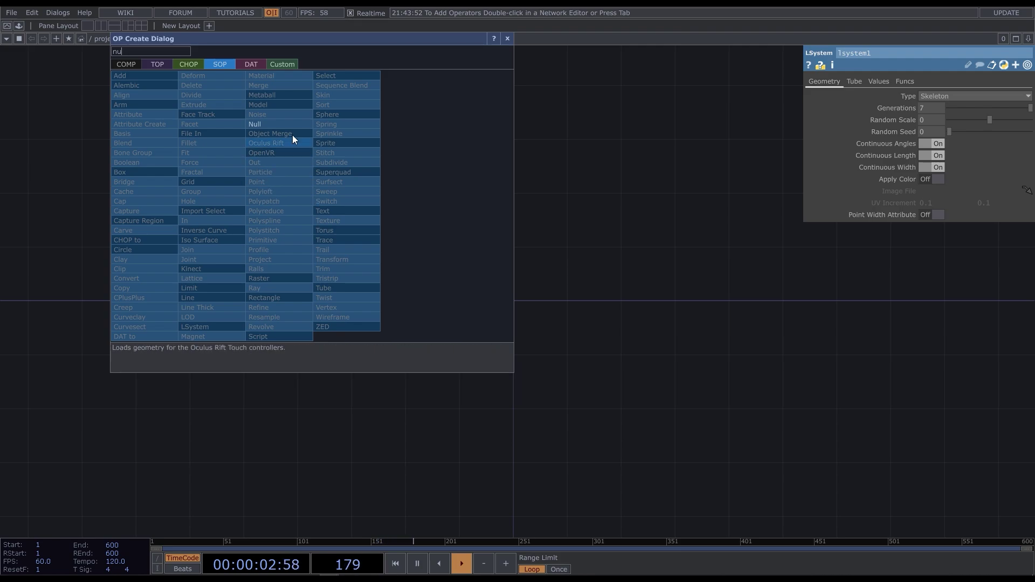
click(293, 134)
click(454, 205)
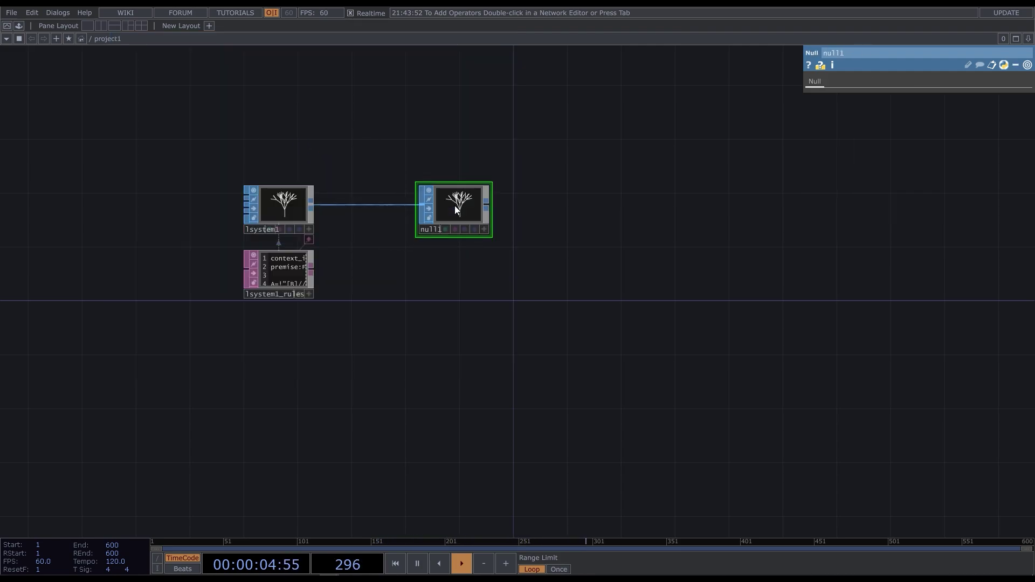
Connect a new Geometry COMP to the output of the Null SOP.
right_click(487, 205)
click(295, 66)
text(ge)
click(341, 155)
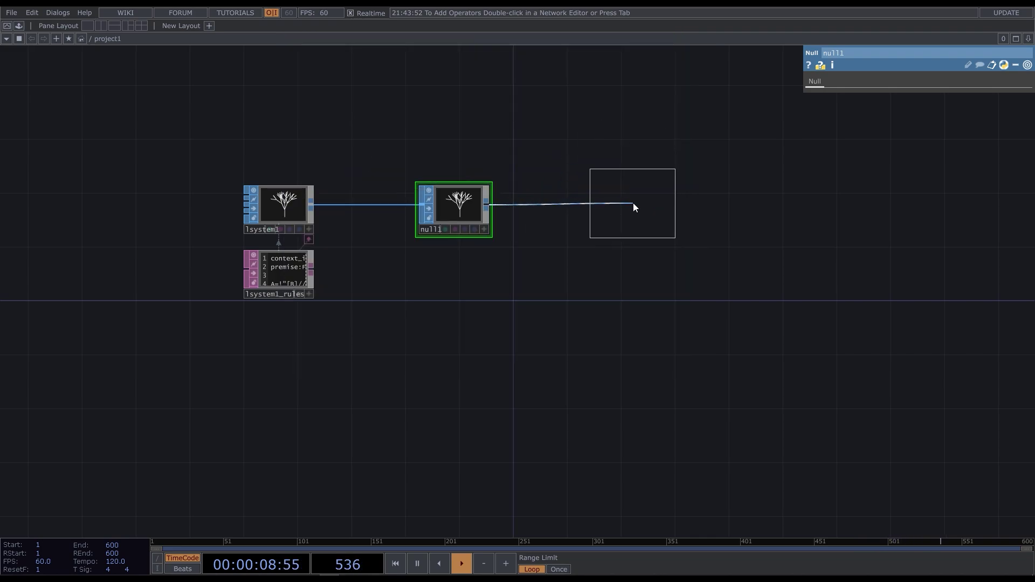
click(635, 203)
Add a Camera COMP and a Light COMP side by side above the Geometry COMP.
key(Tab)
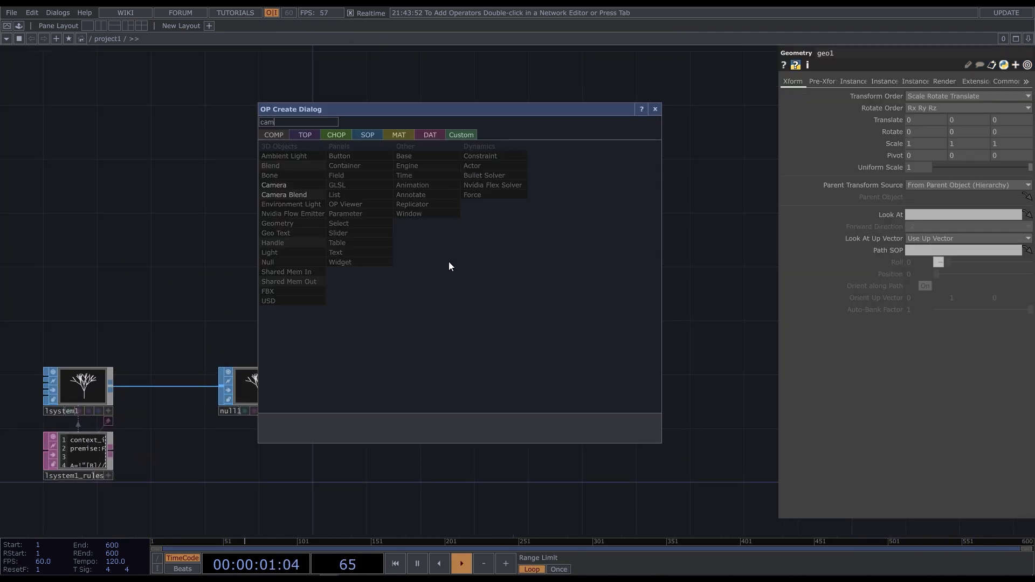
click(299, 181)
click(442, 211)
key(Tab)
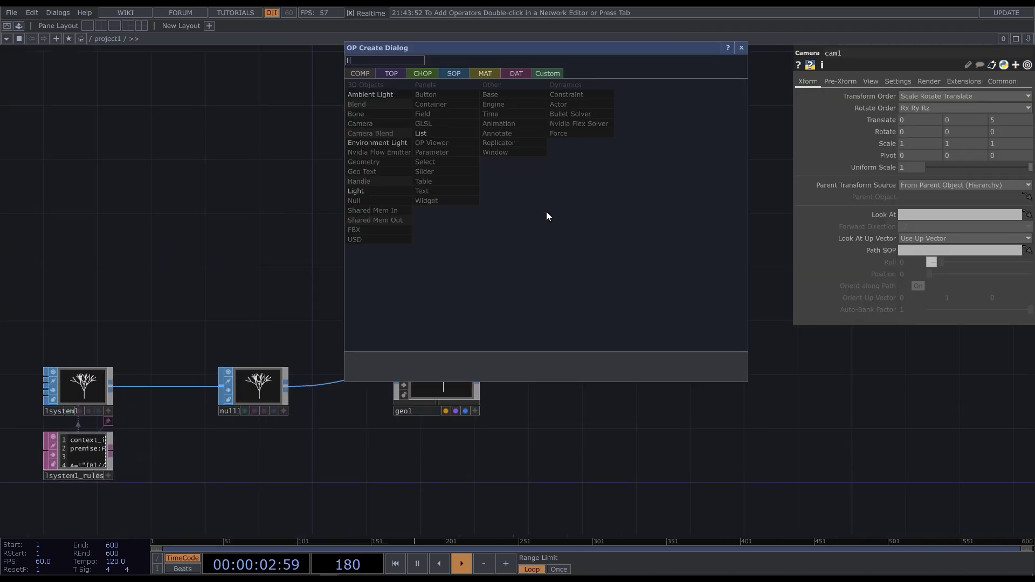
click(397, 184)
click(559, 221)
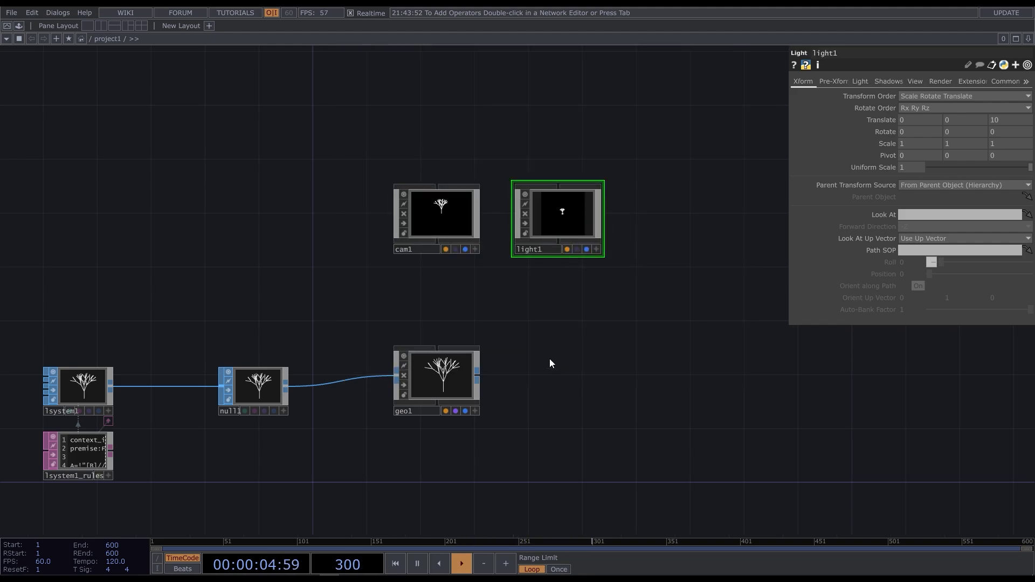
Add a Render TOP beside the Geometry COMP, below the light.
key(Tab)
text(rende)
click(388, 221)
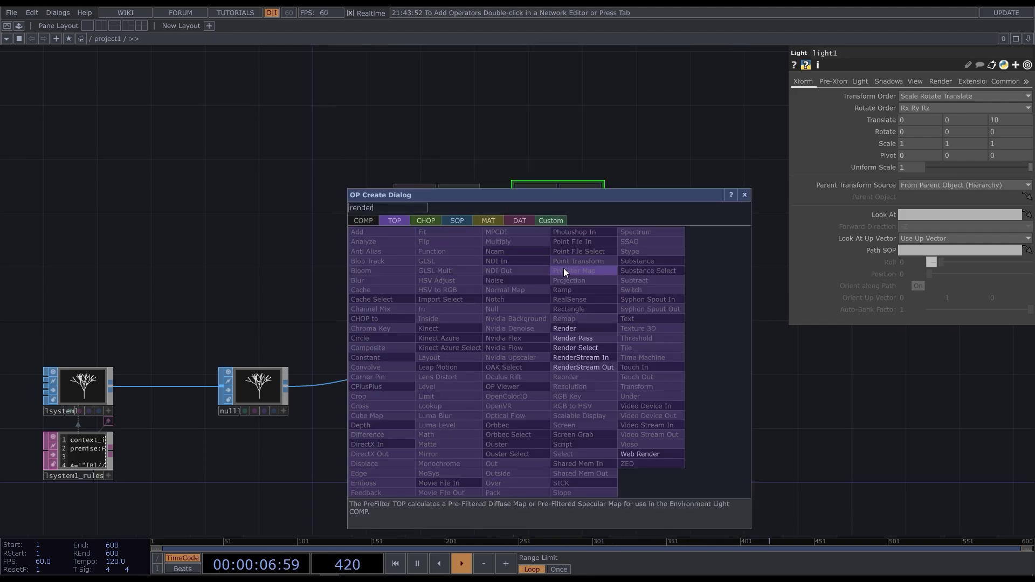
click(564, 269)
click(557, 380)
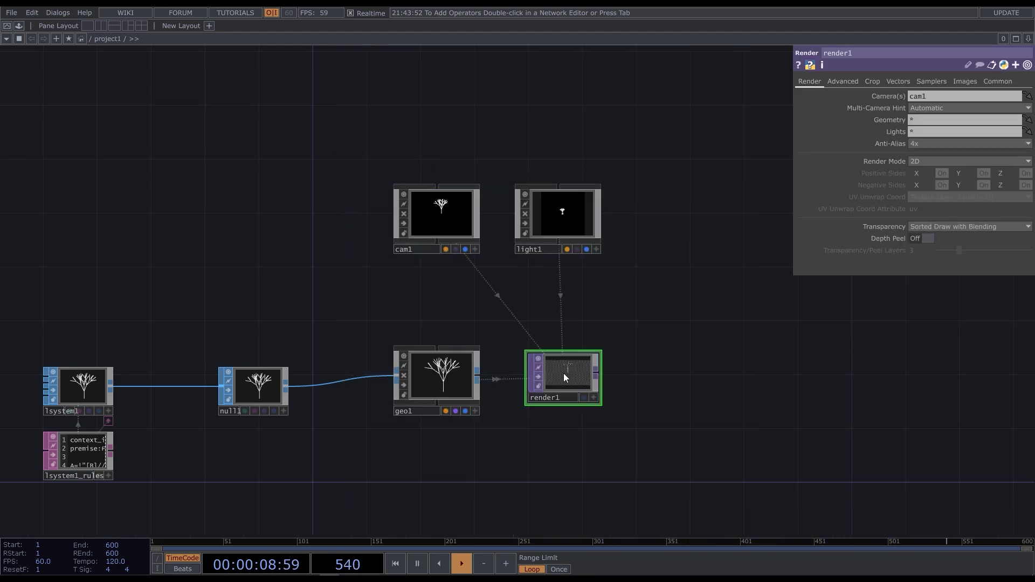
Set the Render TOP's resolution to 1080 by 1920.
click(995, 83)
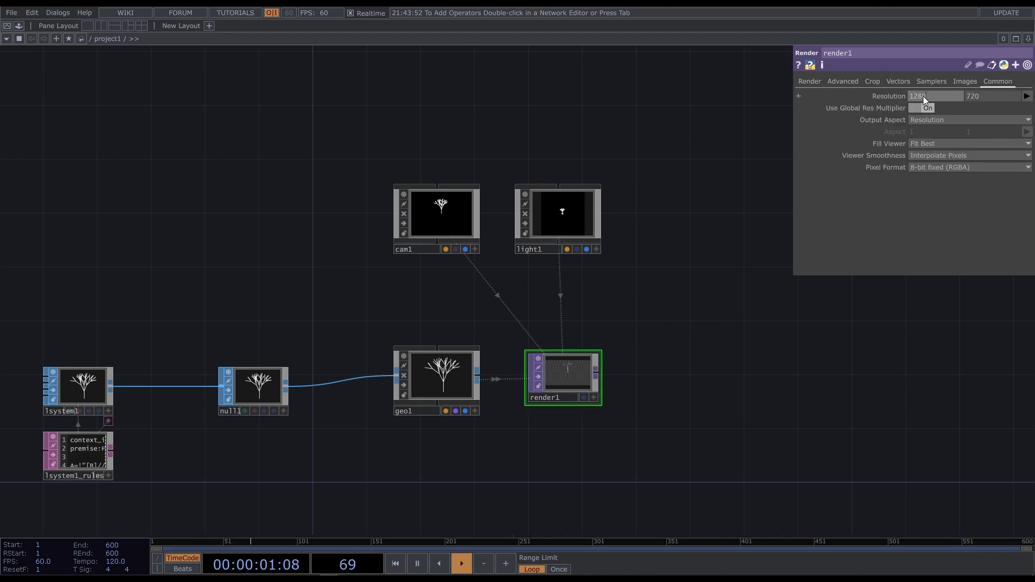
text(1080)
key(Return)
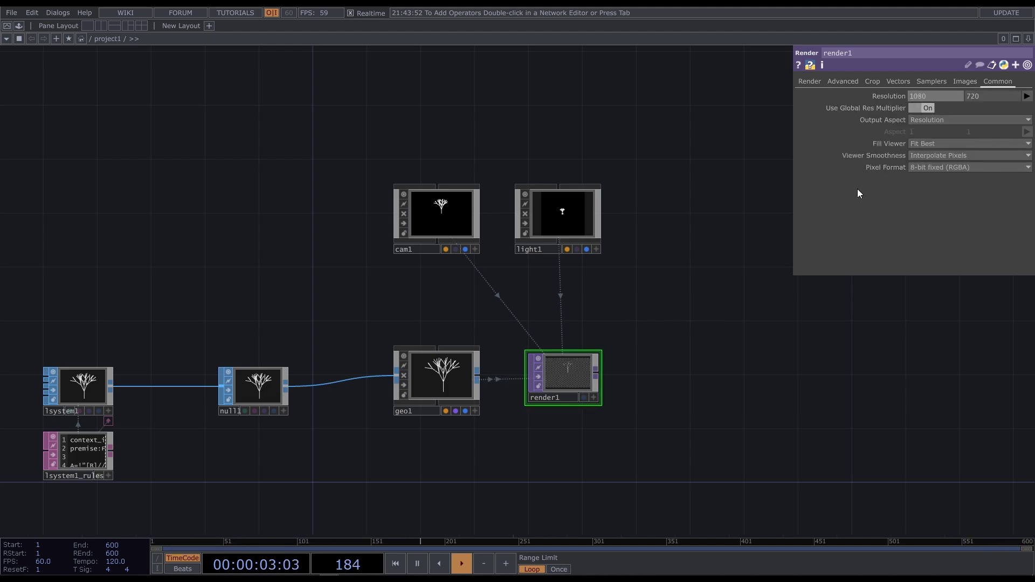
click(964, 98)
text(1920)
key(Return)
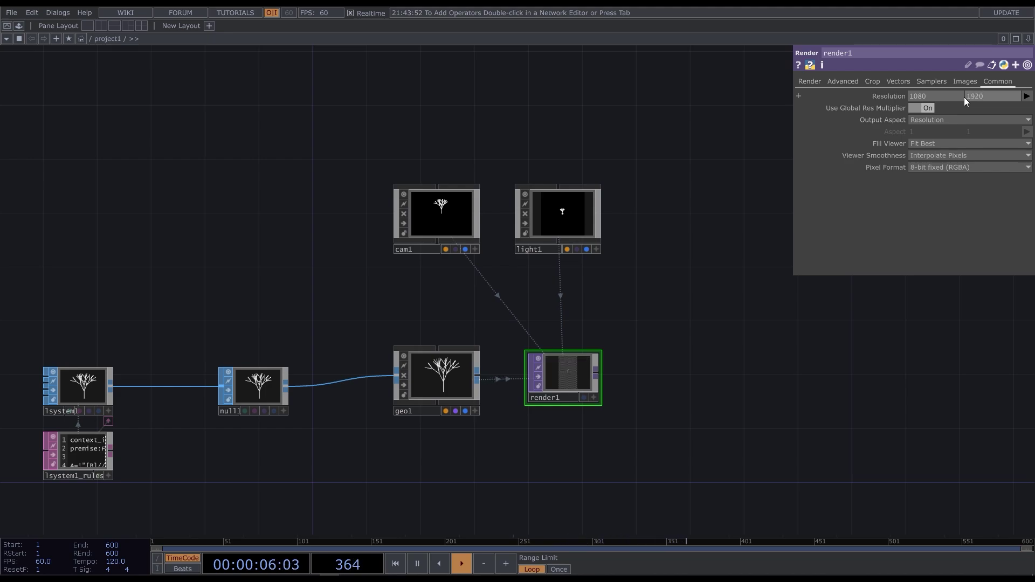
Connect a new RGB Key TOP to the output of the Render TOP.
right_click(597, 372)
text(rgb)
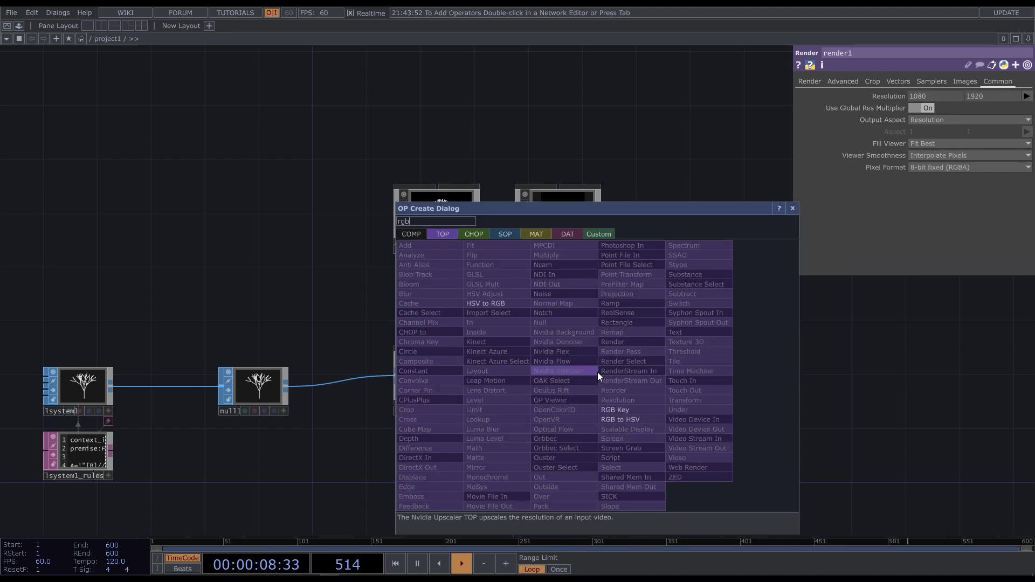
click(636, 410)
click(673, 373)
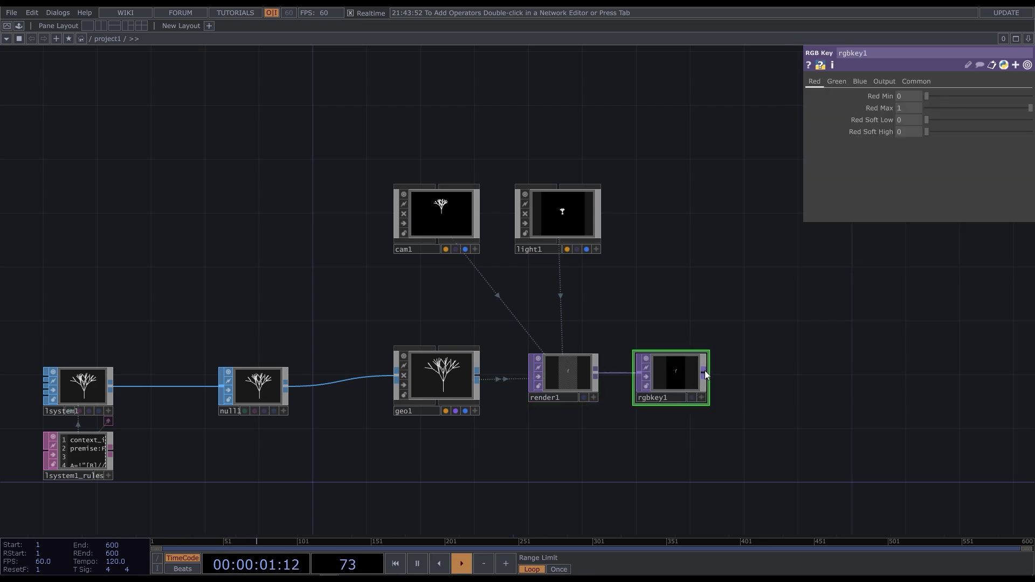
Connect a new Null TOP after the RGB Key and display it as the network backdrop.
right_click(704, 370)
click(680, 321)
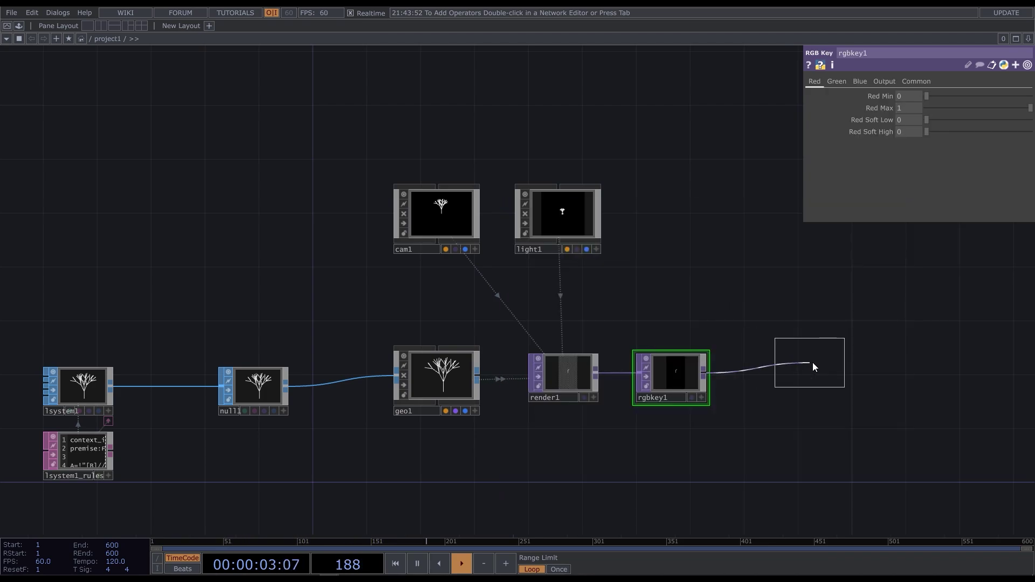
click(796, 373)
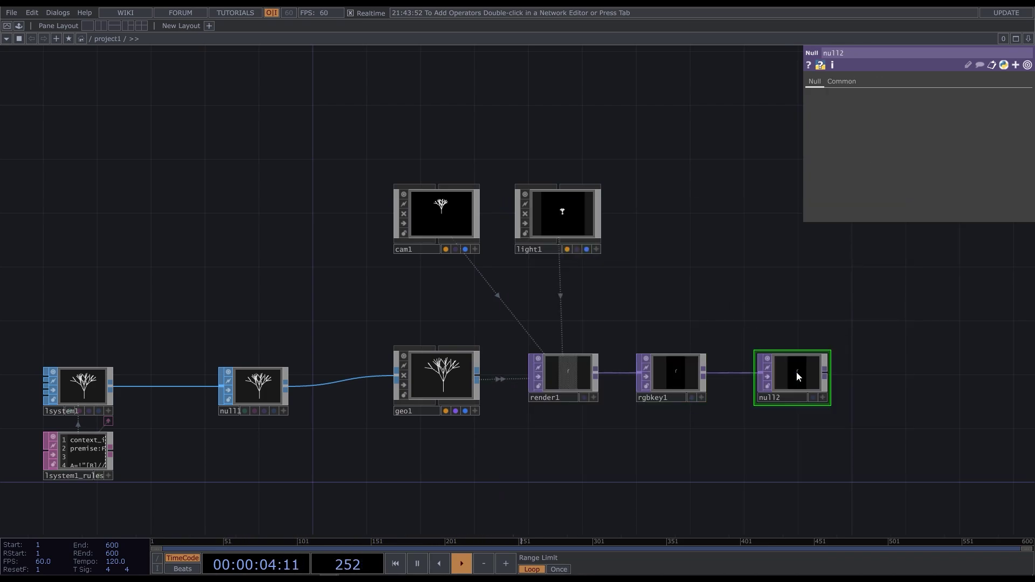
click(814, 399)
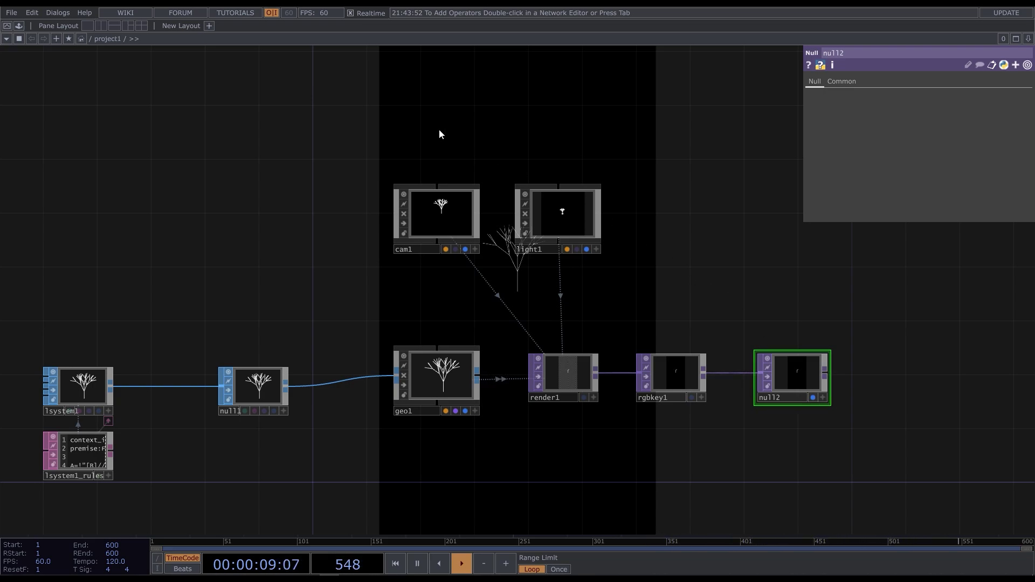
Split the workspace into two side-by-side panes, make the second a TOP Viewer, and narrow it to a slim preview.
click(103, 25)
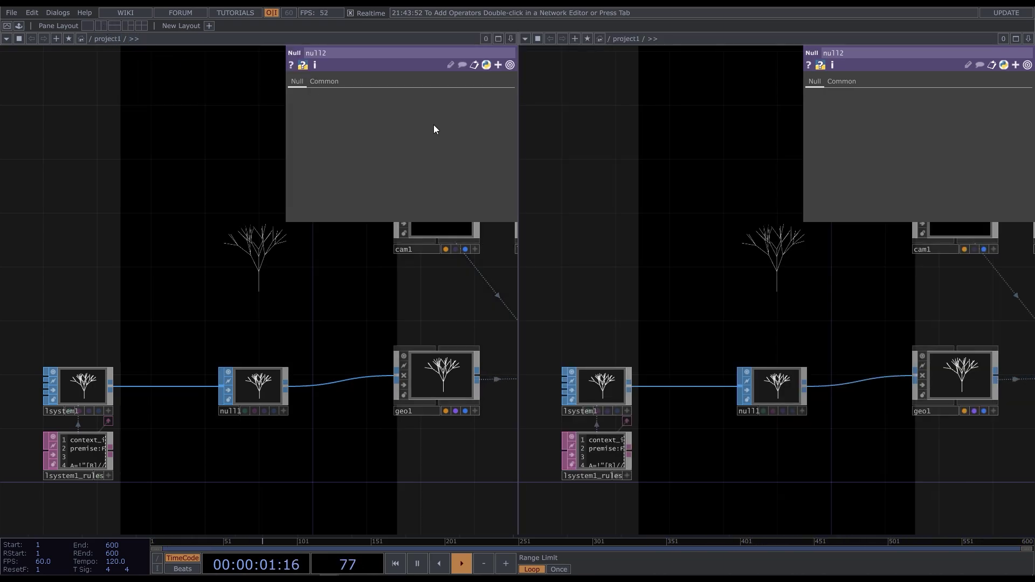
click(525, 39)
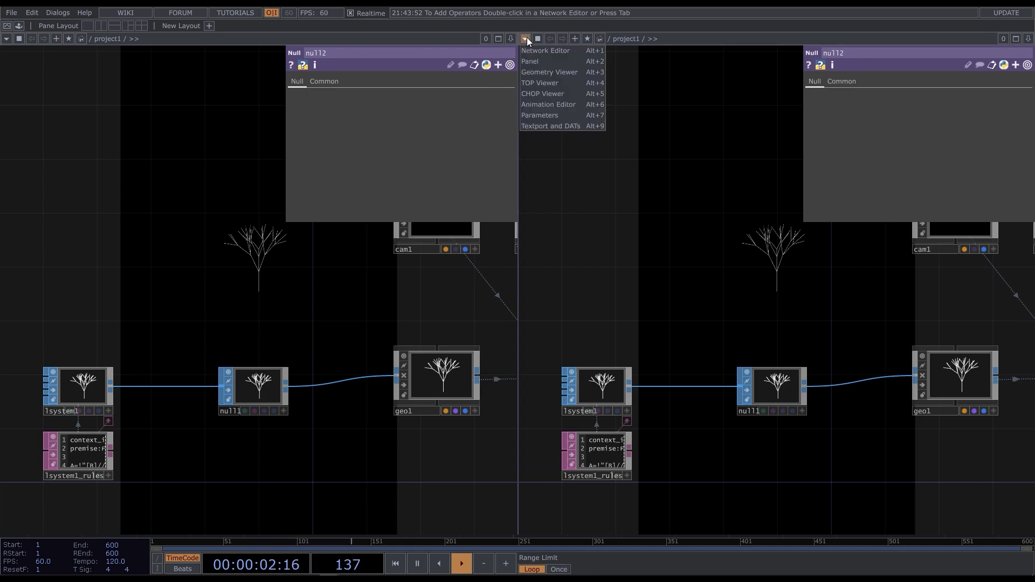
click(568, 85)
drag(519, 126, 759, 133)
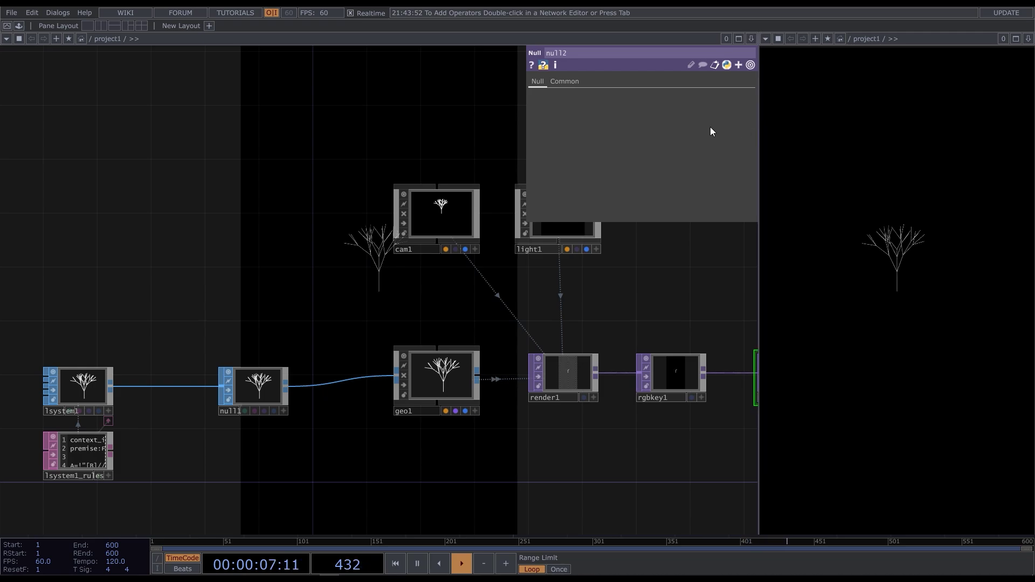
Turn off Backdrop TOPs in the network editor's display options.
right_click(303, 238)
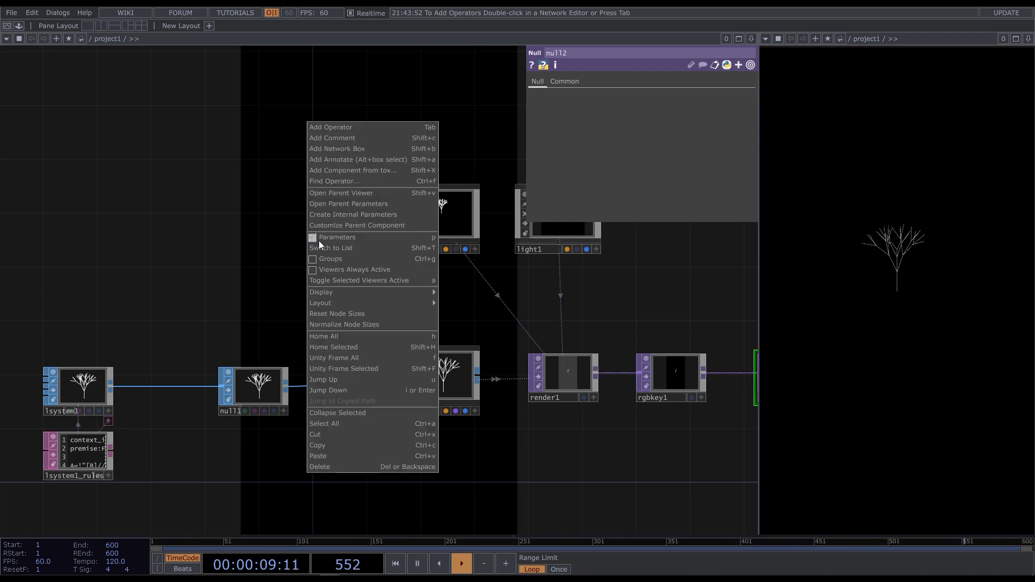
mouse_move(387, 293)
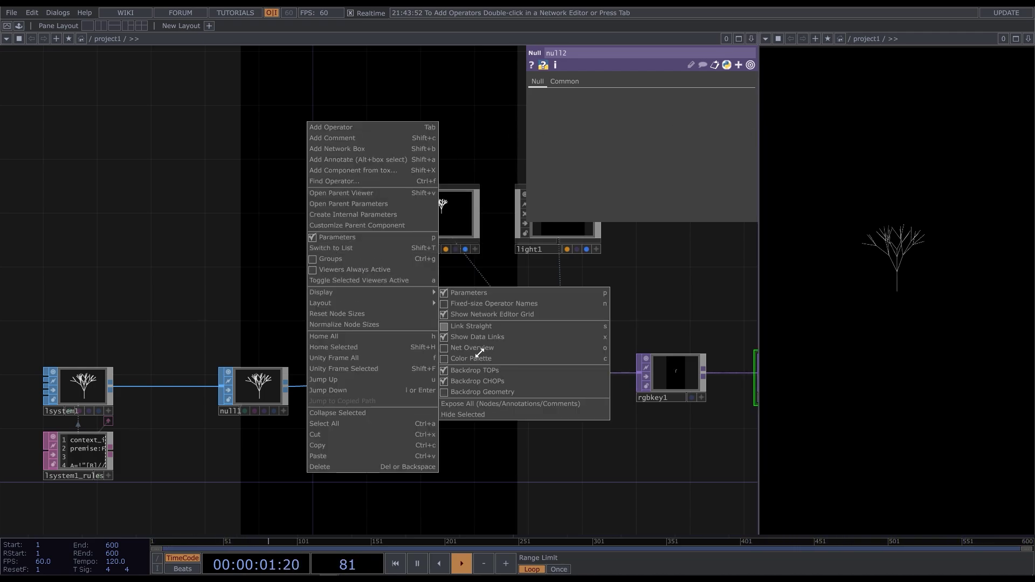
click(510, 371)
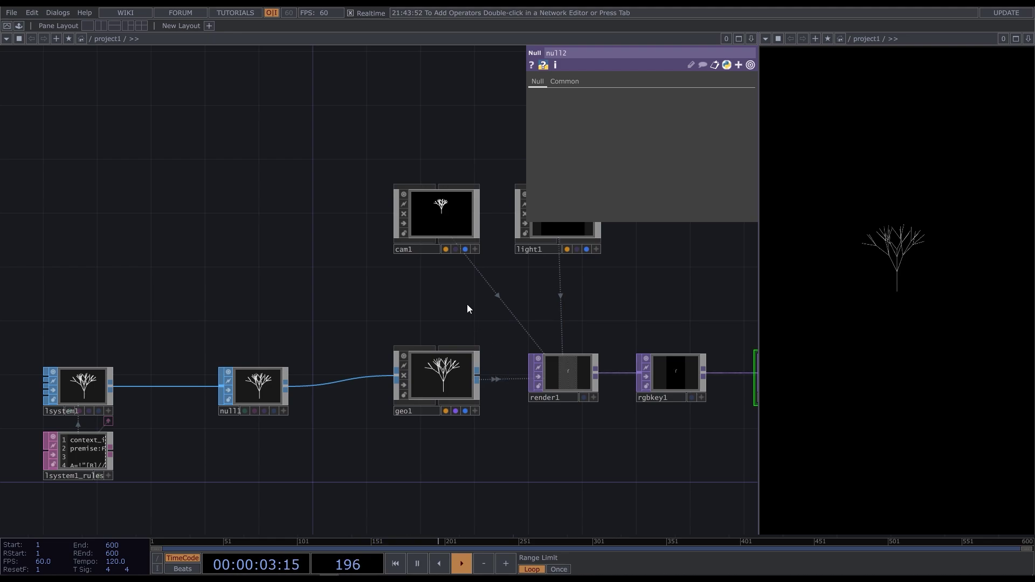
Reframe the tree by setting the camera's Translate to 0.5 in Y and 1.7 in Z.
click(435, 207)
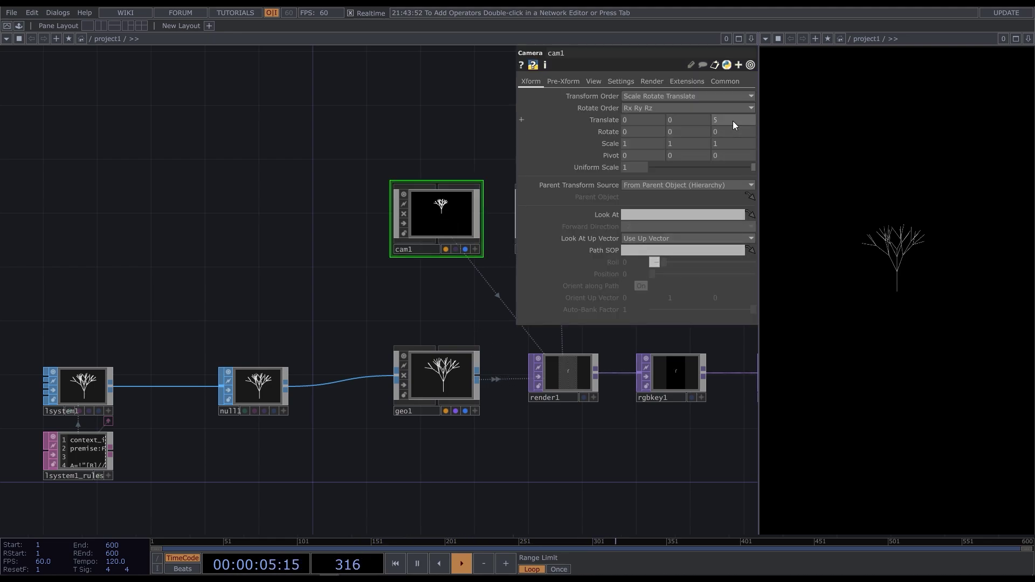
drag(733, 121, 682, 121)
middle_drag(684, 123, 686, 100)
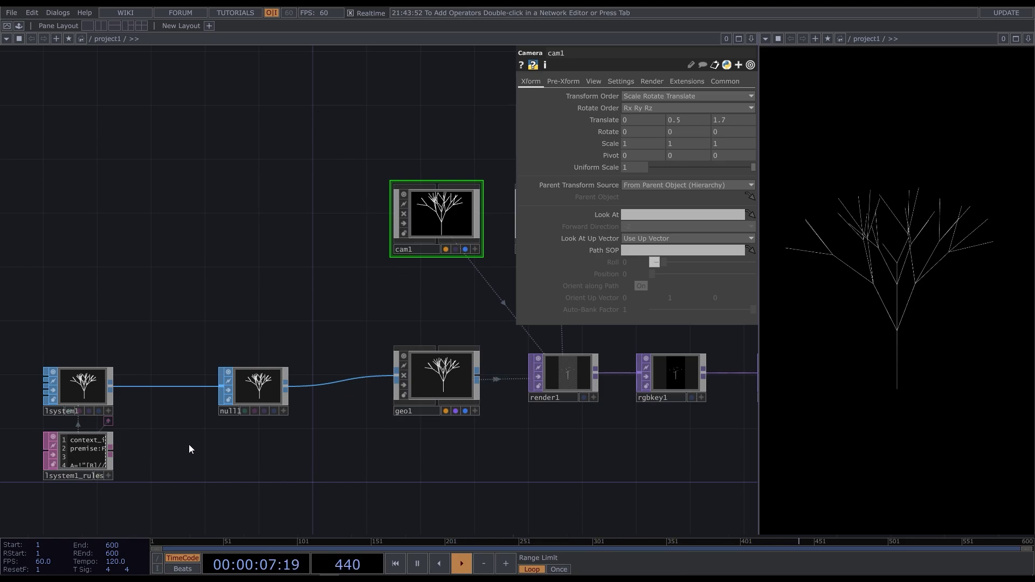
Examine the LSystem's Tube, Values and Funcs parameters, including which rules DAT it references.
scroll(163, 440, down, 3)
scroll(125, 442, up, 5)
scroll(125, 442, up, 5)
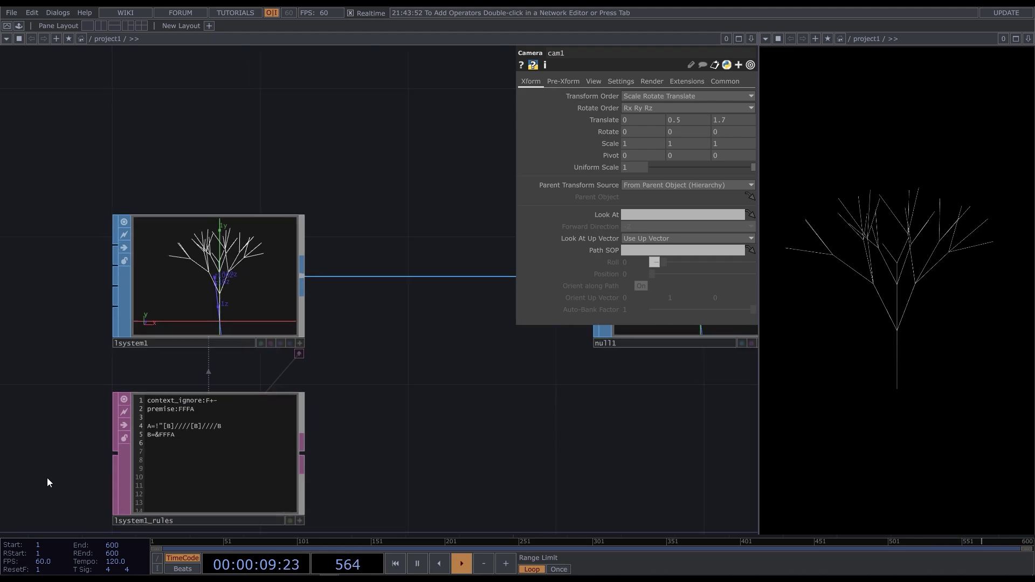
click(174, 308)
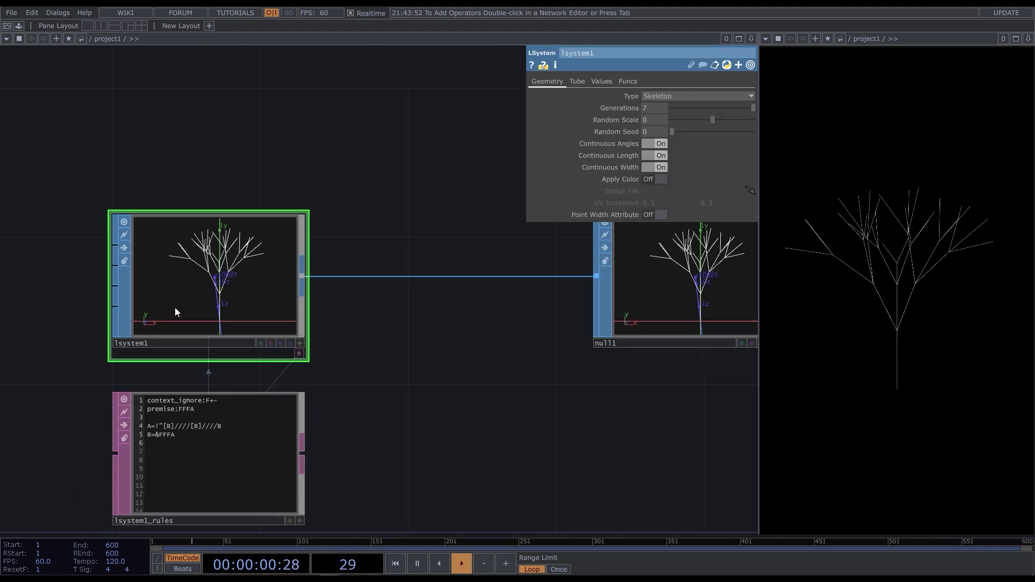
click(580, 82)
click(601, 82)
click(629, 81)
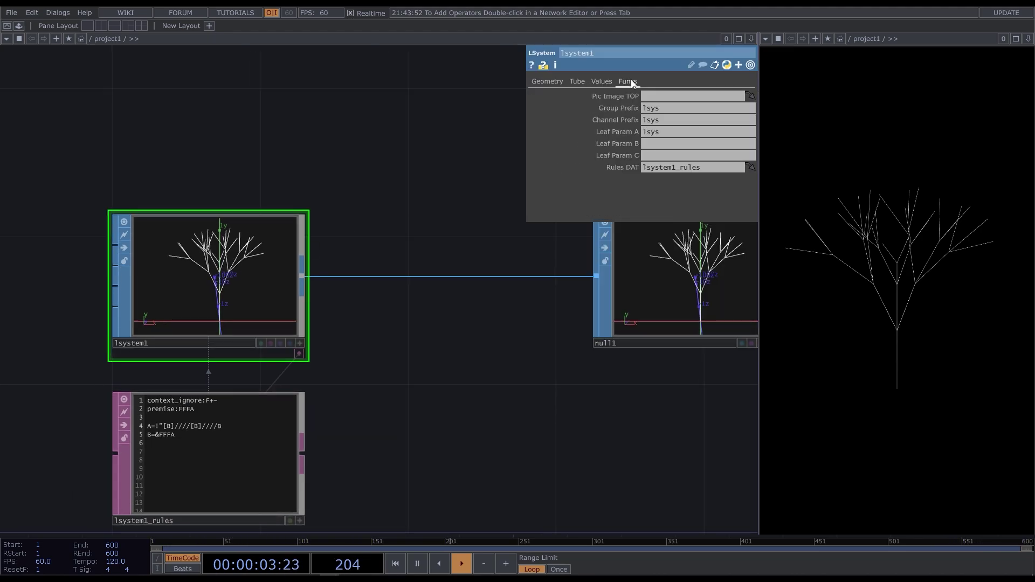
Make the lsystem1_rules DAT editable directly in the network.
click(238, 440)
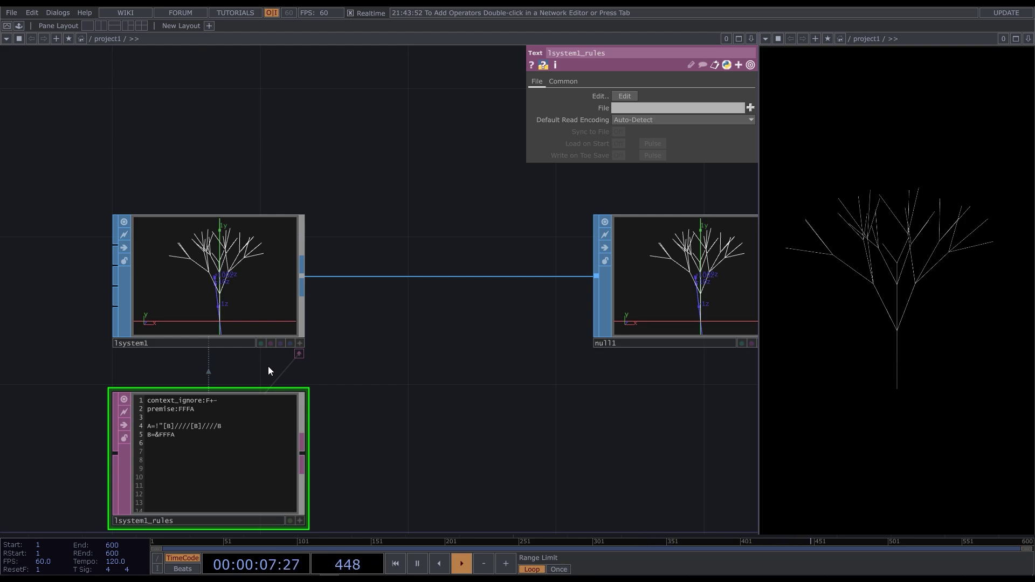
drag(63, 462, 156, 374)
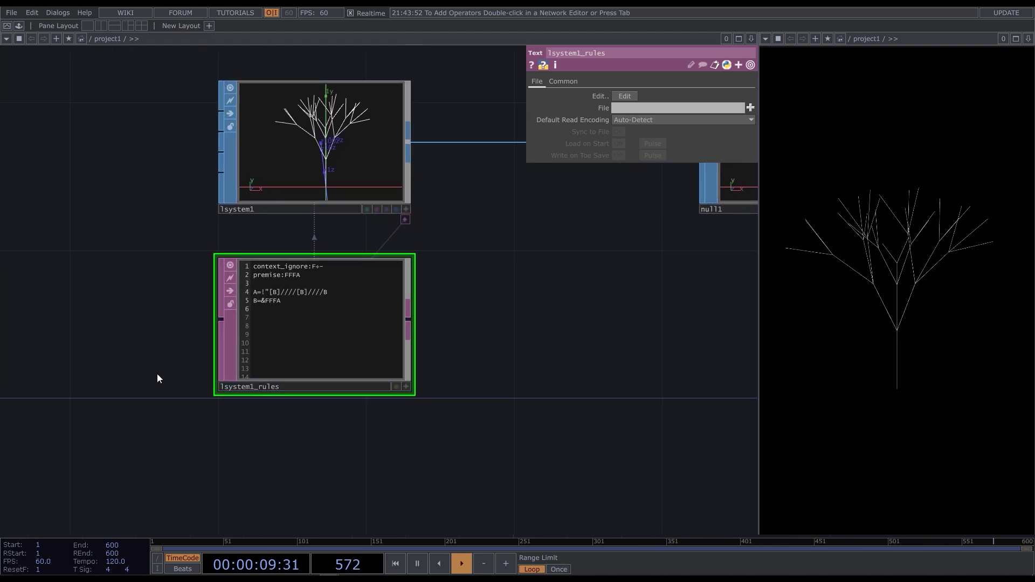
scroll(342, 171, up, 3)
drag(492, 260, 501, 295)
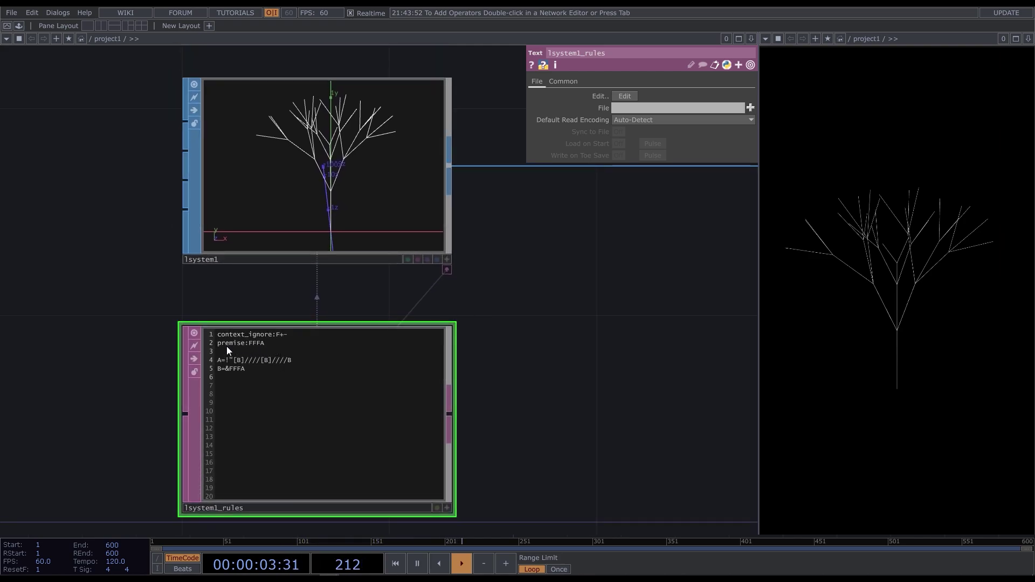
click(446, 507)
Shorten the premise in the rules DAT to a single F.
click(247, 342)
key(BackSpace)
key(BackSpace)
key(BackSpace)
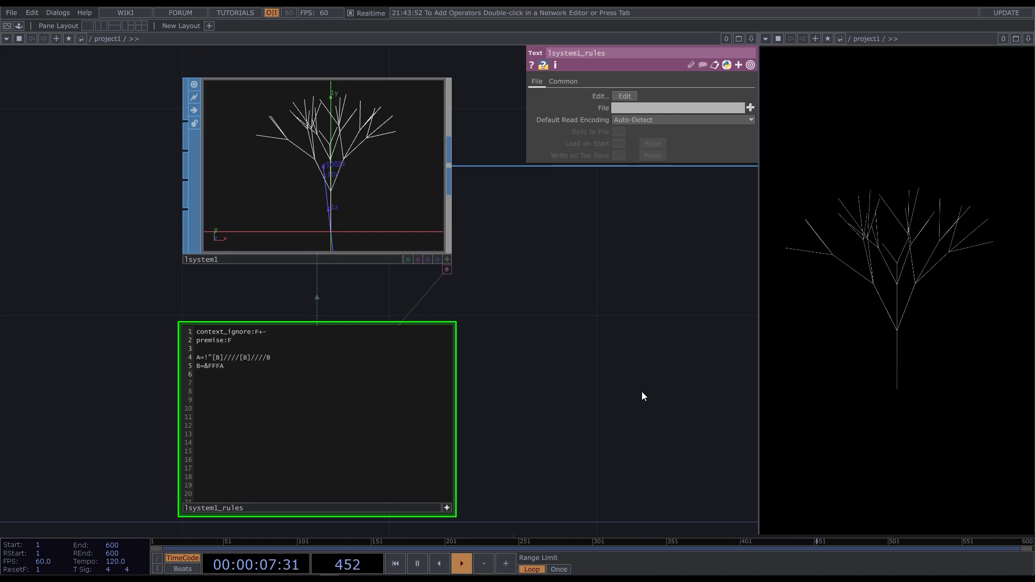
key(Return)
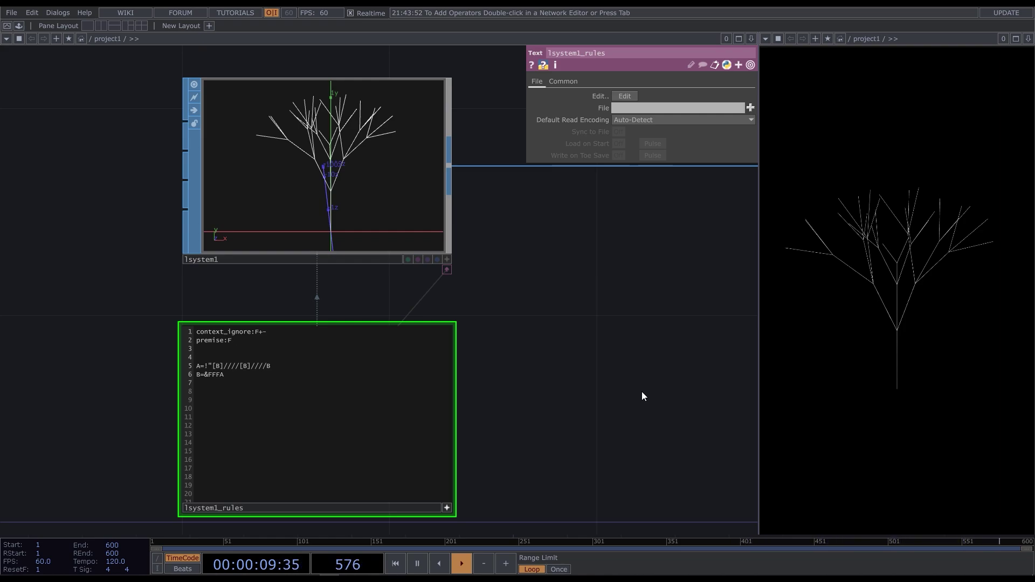
key(BackSpace)
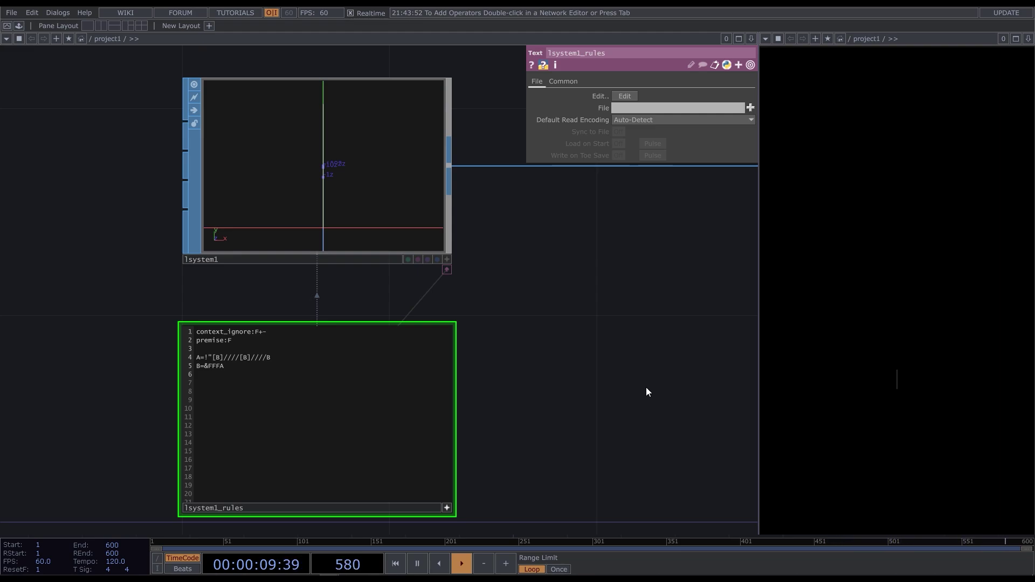
Extend the premise in the rules DAT to FFFA.
click(240, 340)
text(FFF)
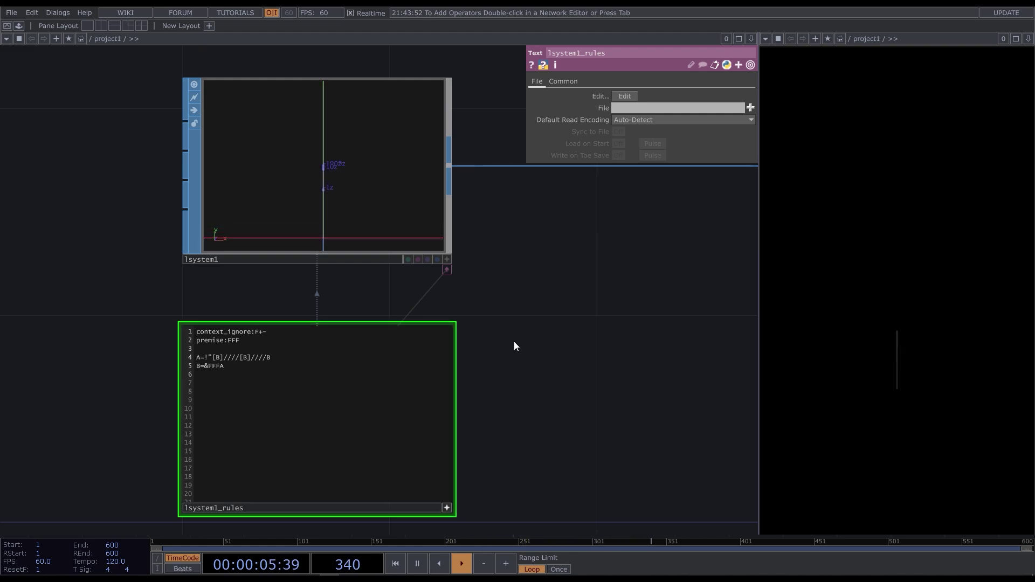
click(249, 343)
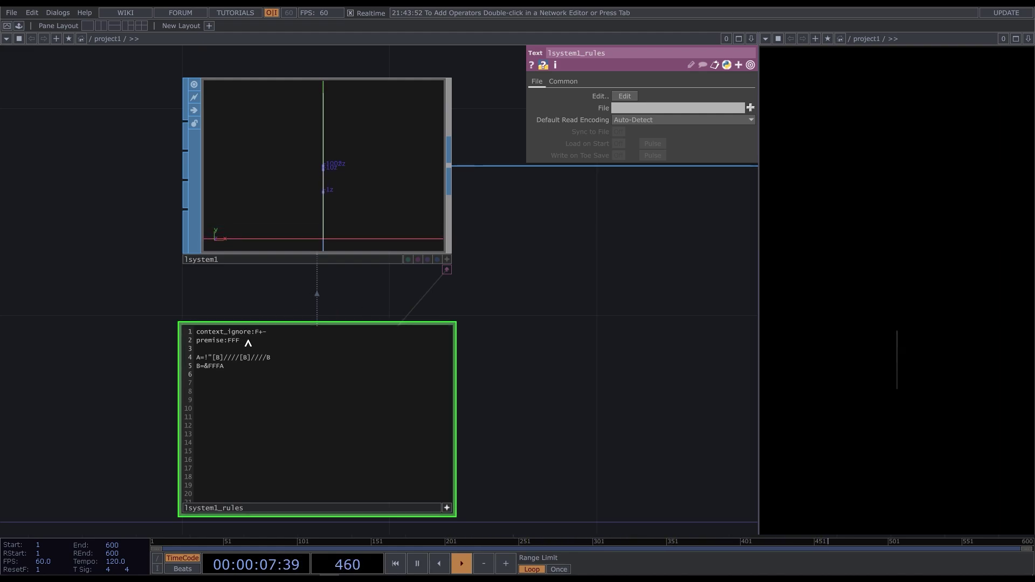
text(A)
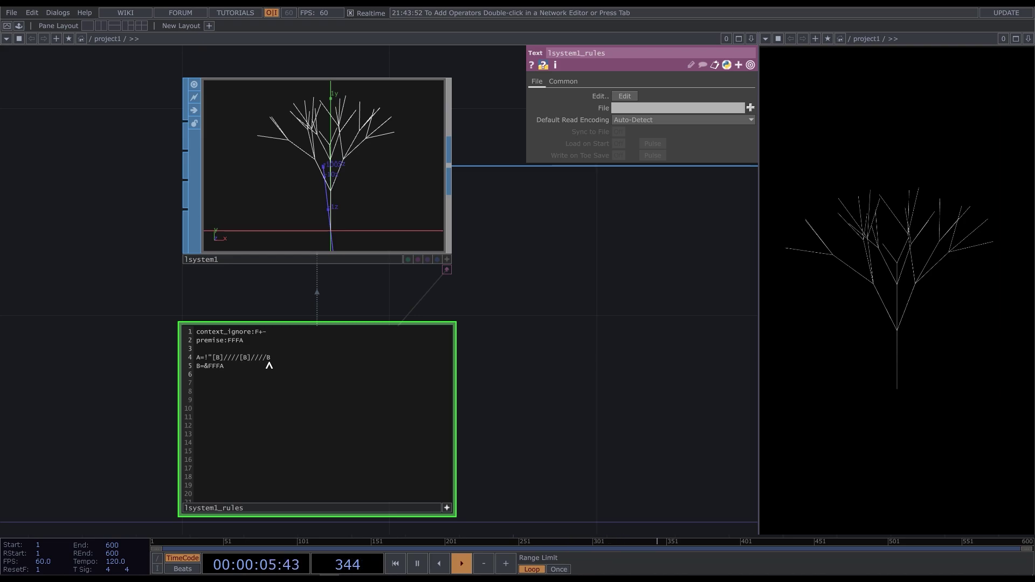
Remove the !" prefix from rule A and replace its first B with &F.
drag(212, 359, 215, 360)
key(BackSpace)
key(BackSpace)
key(BackSpace)
text(&F)
Replace the other two Bs in rule A with &F and enclose the last one in square brackets.
key(shift+Left)
key(shift+Left)
key(ctrl+c)
double_click(241, 357)
key(ctrl+v)
double_click(268, 357)
key(ctrl+v)
click(487, 365)
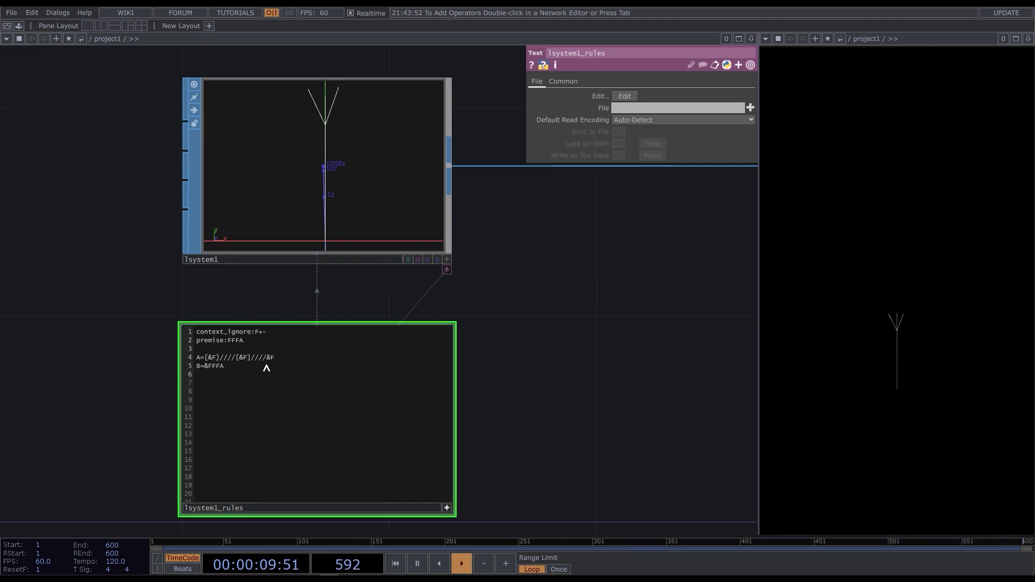
text([)
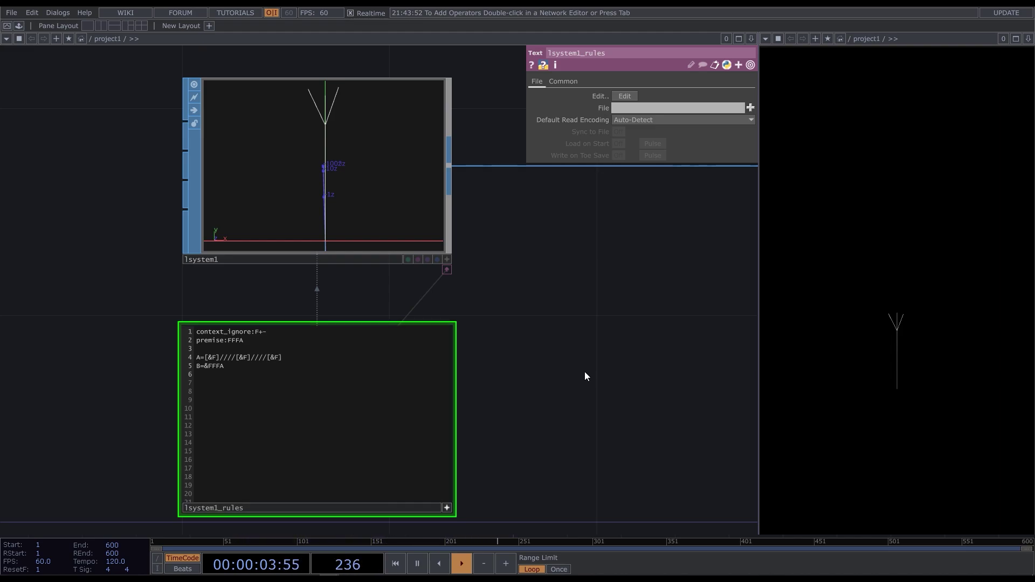
Set the LSystem's Angle to 26.
drag(212, 359, 208, 359)
click(366, 171)
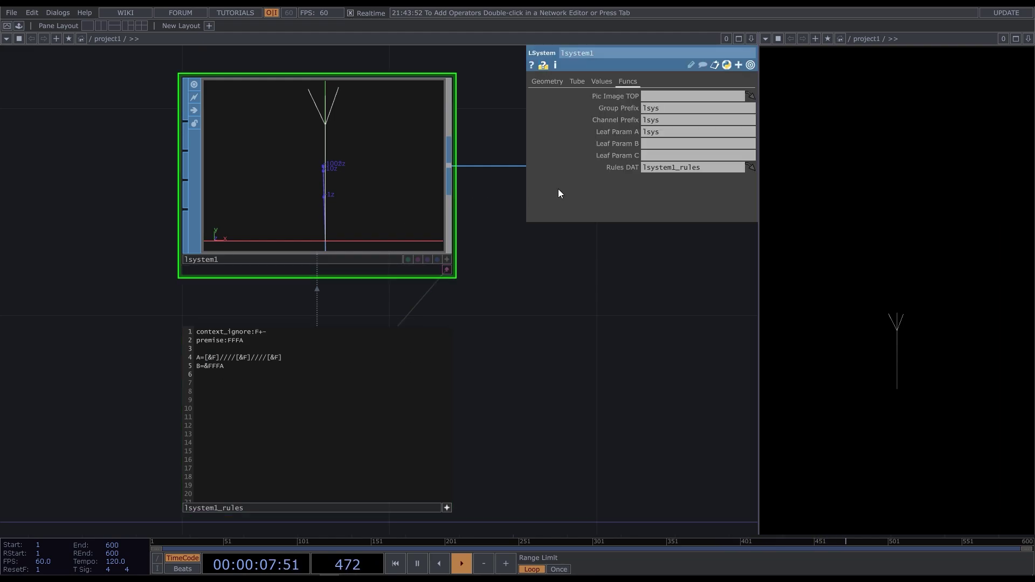
click(606, 81)
mouse_move(676, 119)
mouse_down()
mouse_move(693, 117)
mouse_move(678, 119)
mouse_up()
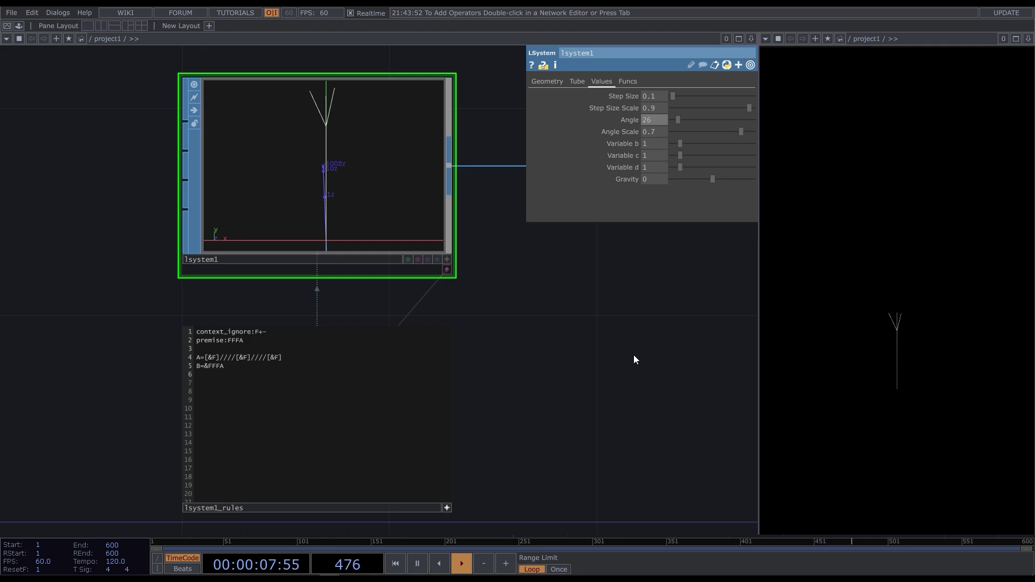
Reduce the slashes between the branches in rule A to two per gap.
click(235, 358)
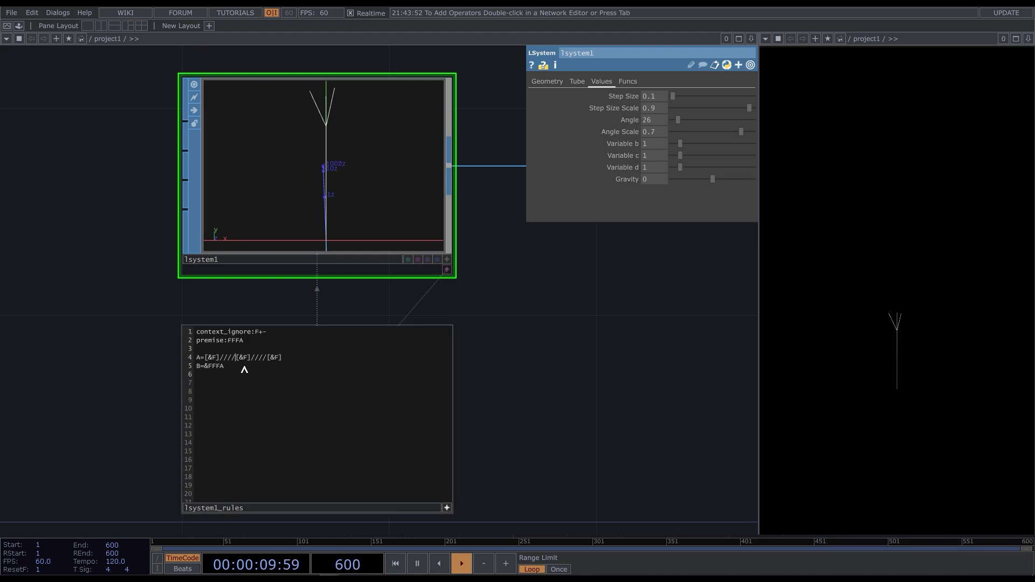
key(BackSpace)
key(BackSpace)
click(254, 360)
key(BackSpace)
key(BackSpace)
Restore four slashes in each gap, making rule A read [&F]////[&F]////[&F].
click(254, 362)
text(//)
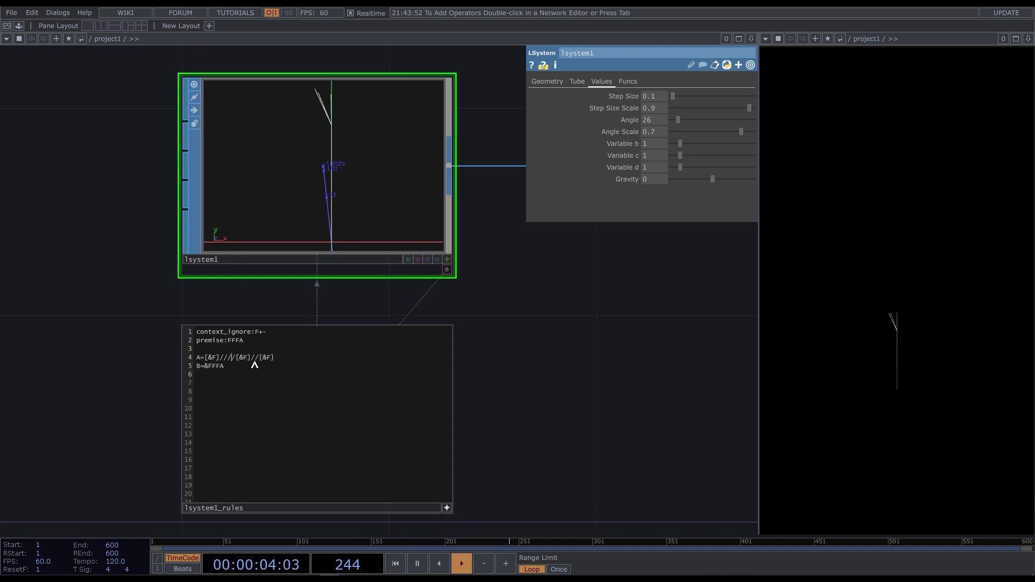
click(257, 359)
key(BackSpace)
text(///)
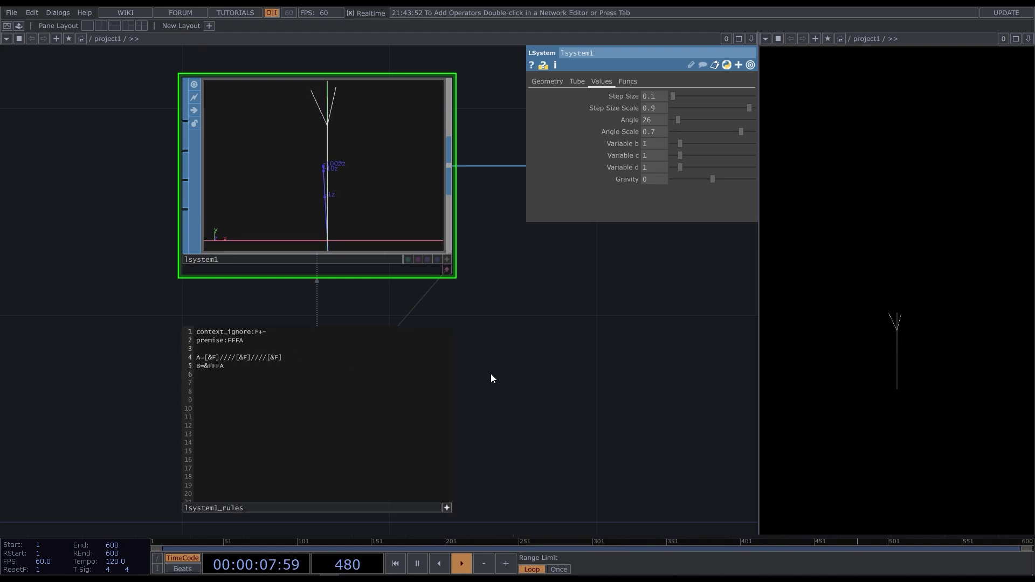
Try a fourth branch by appending a copy of ////[&F] to rule A, and undo it.
drag(282, 358, 253, 361)
key(ctrl+c)
click(292, 359)
key(ctrl+v)
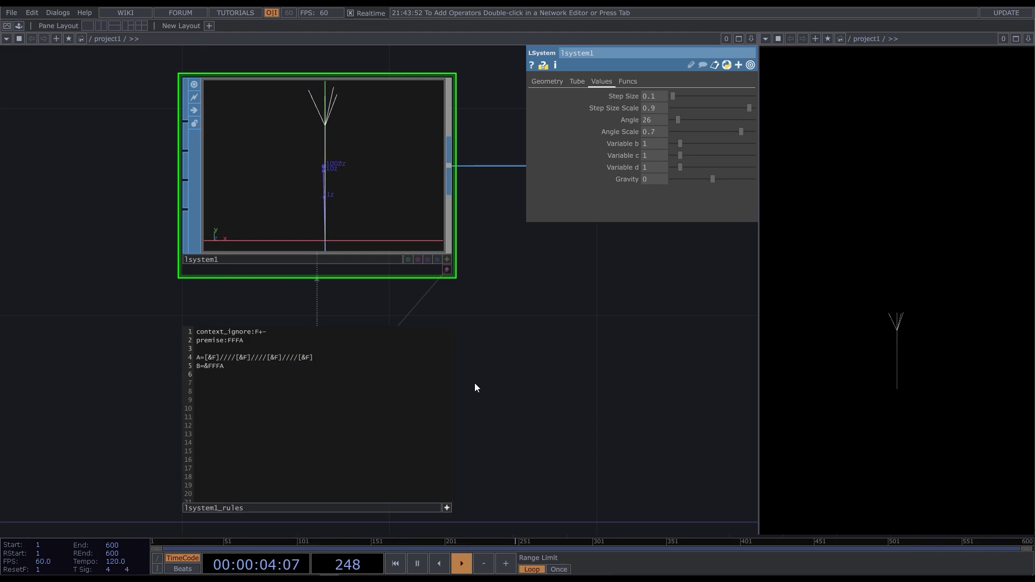
key(ctrl+z)
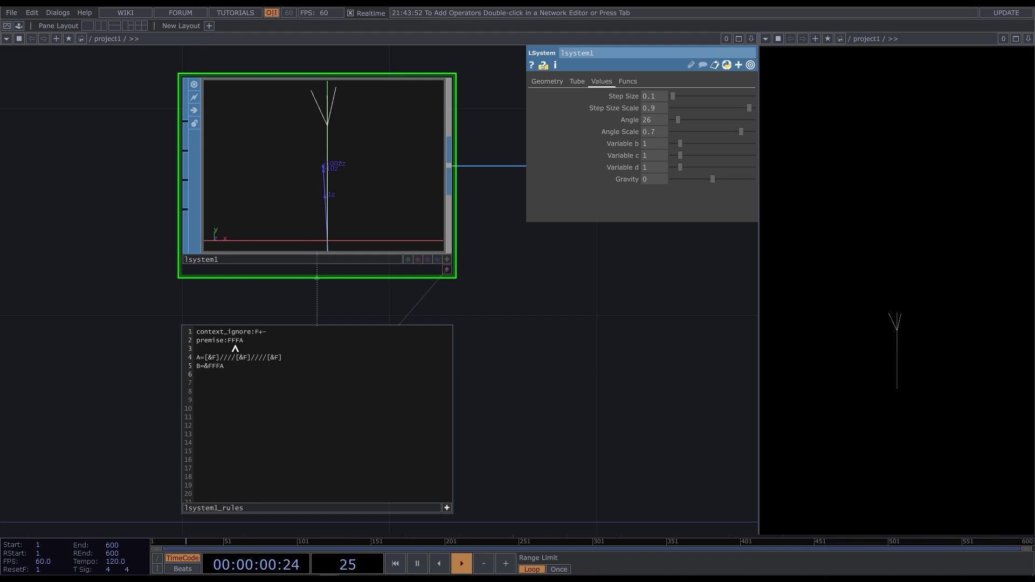
Replace each &F in rule A with B, so it reads [B]////[B]////[B].
drag(214, 358, 262, 358)
text(B)
text(B)
text(B)
click(167, 357)
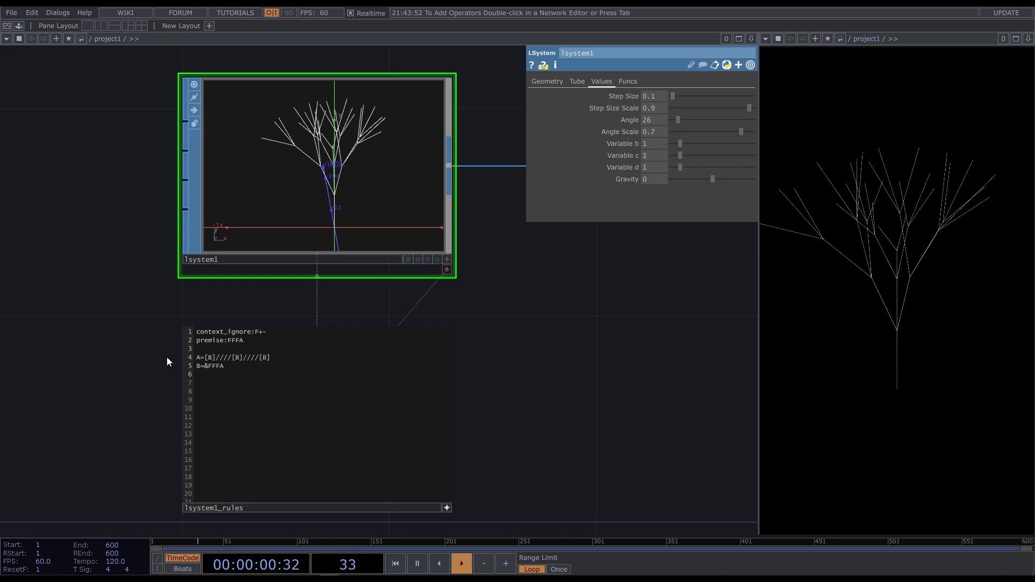
Try the LSystem with Generations at 5 and return it to 7.
click(542, 82)
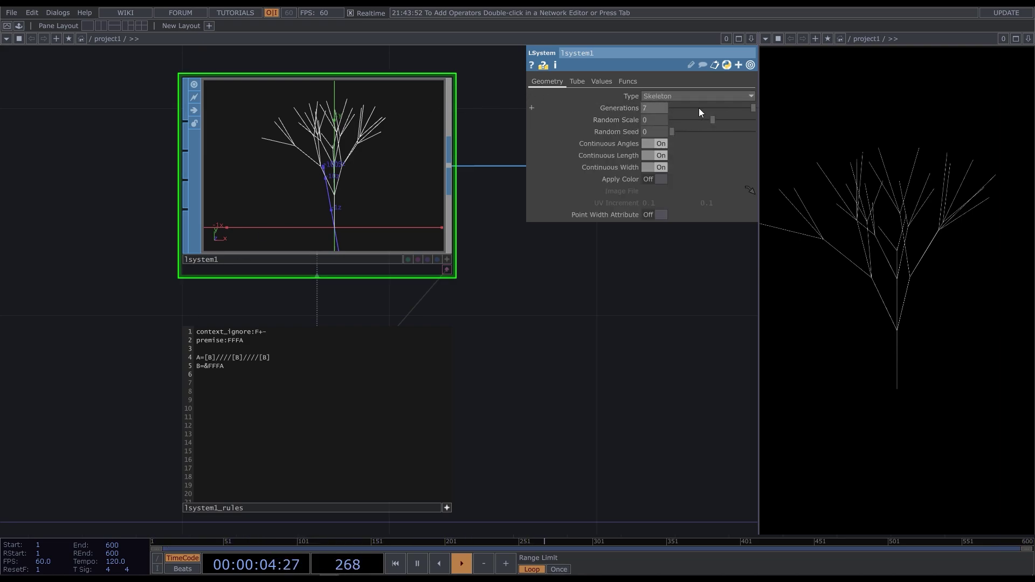
mouse_move(753, 108)
mouse_down()
mouse_move(704, 109)
mouse_move(755, 107)
mouse_up()
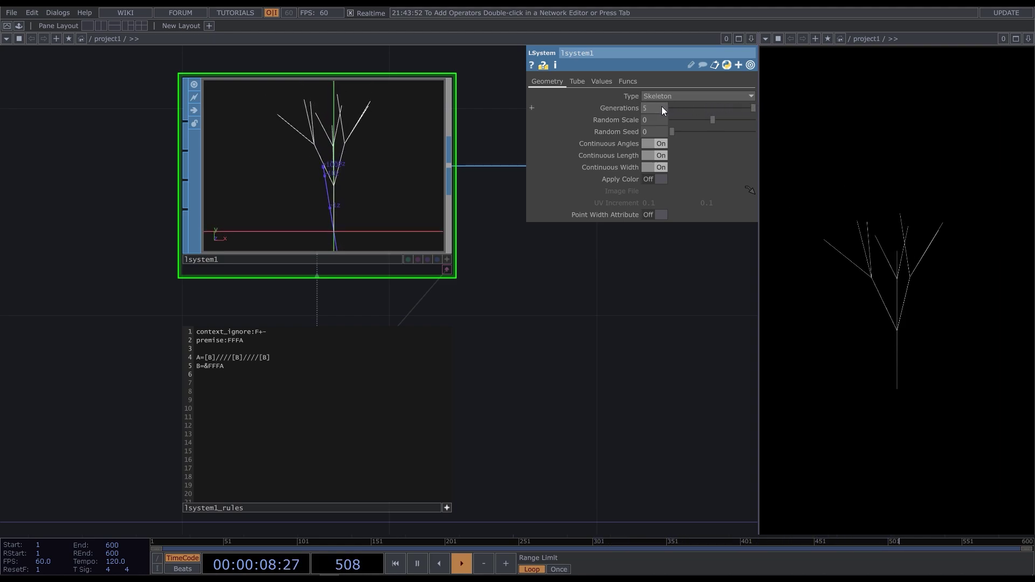
text(7)
key(Return)
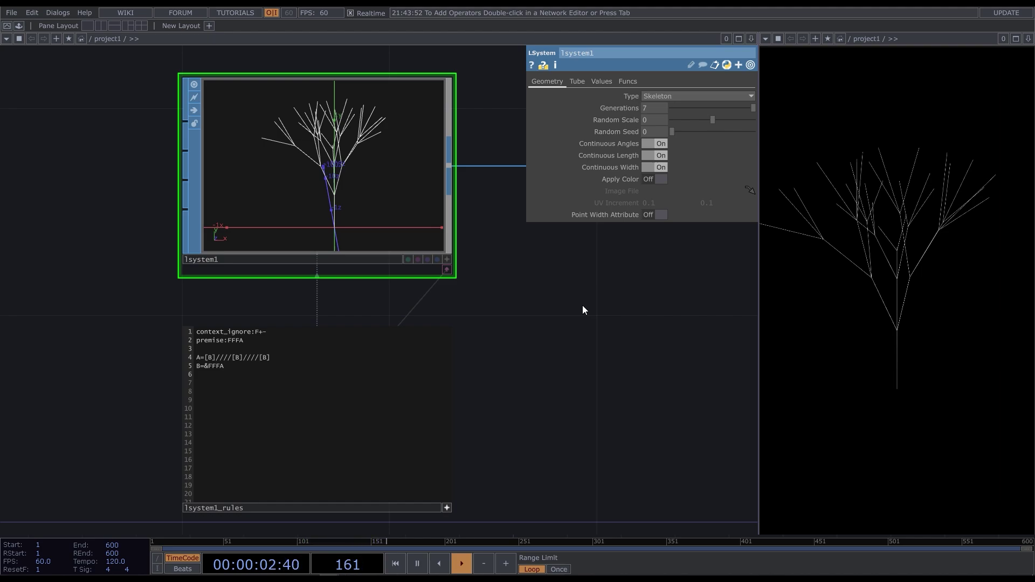
Set the LSystem's Step Size to 0.098, then try a different Step Size Scale and undo that change.
click(603, 81)
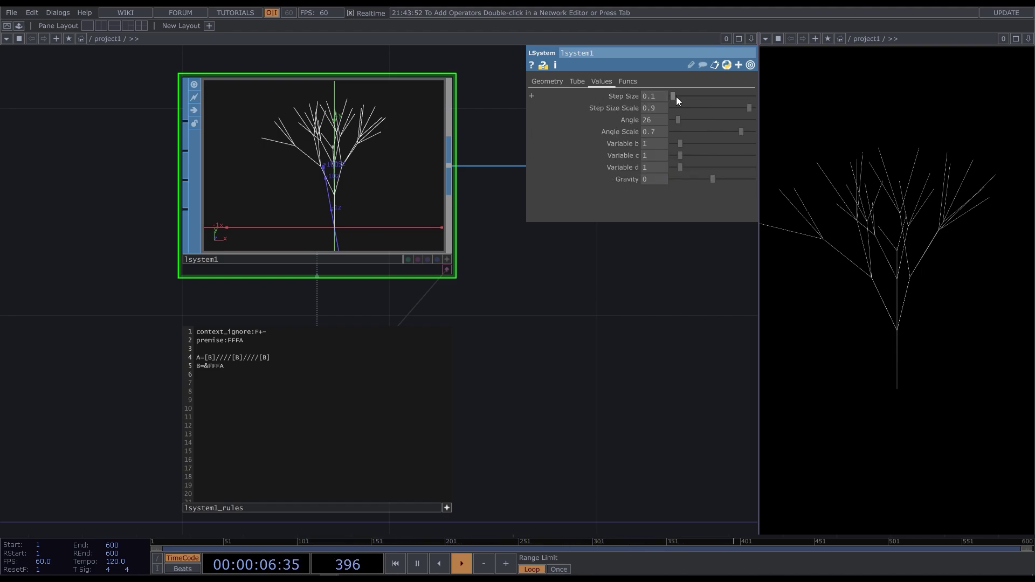
middle_drag(661, 117, 664, 96)
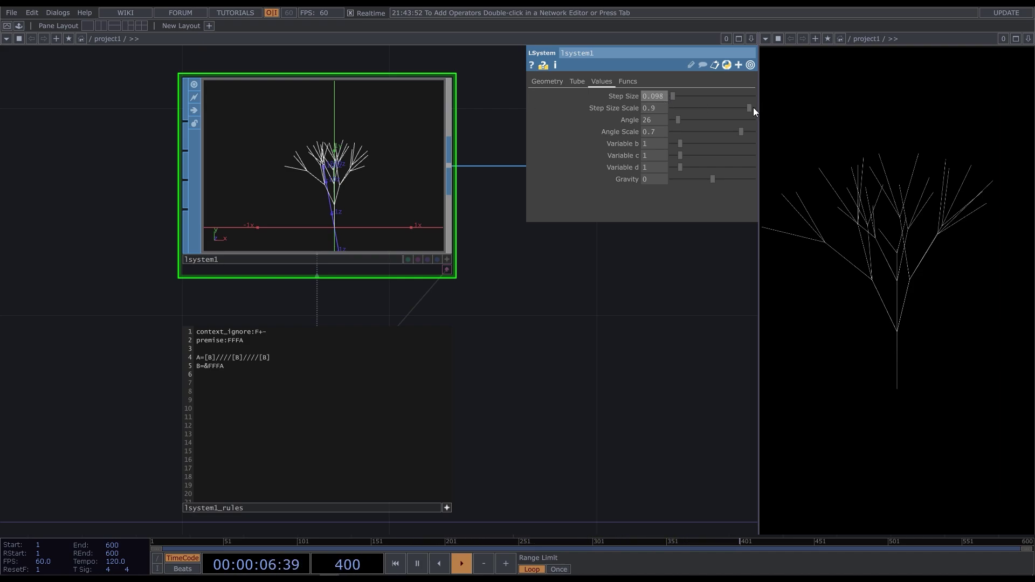
drag(697, 110, 737, 108)
key(ctrl+z)
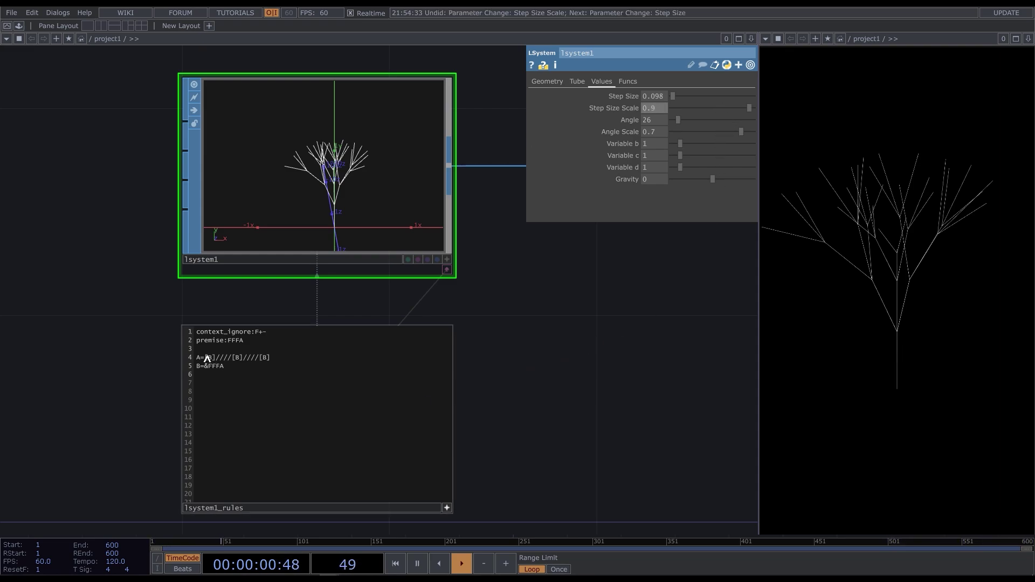
Insert a " at the start of rule A and set the Step Size Scale to 0.93.
text(")
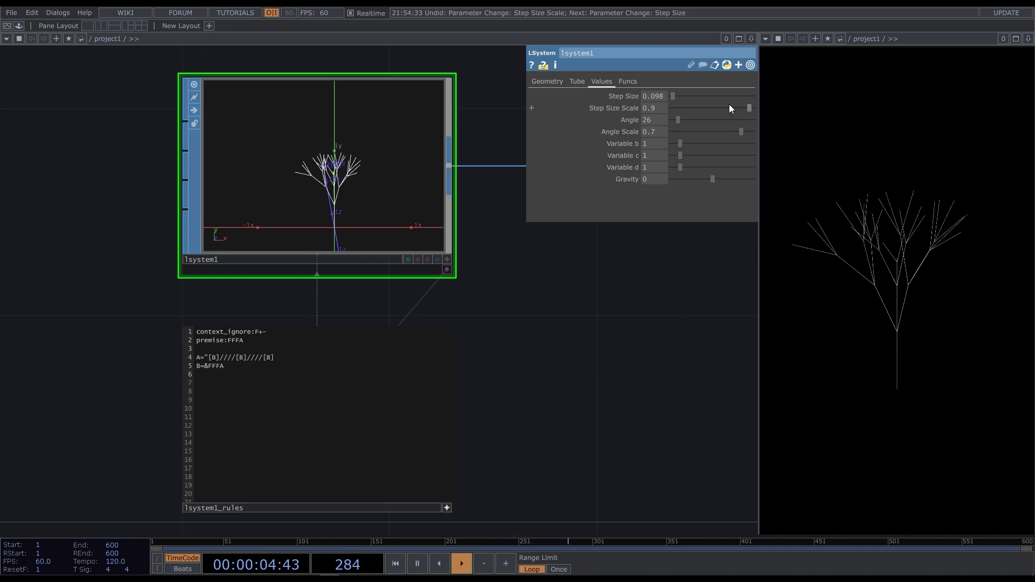
middle_drag(655, 131, 652, 92)
key(ctrl+z)
Insert a ! before the " in rule A and switch the LSystem's geometry type to Tube.
click(203, 358)
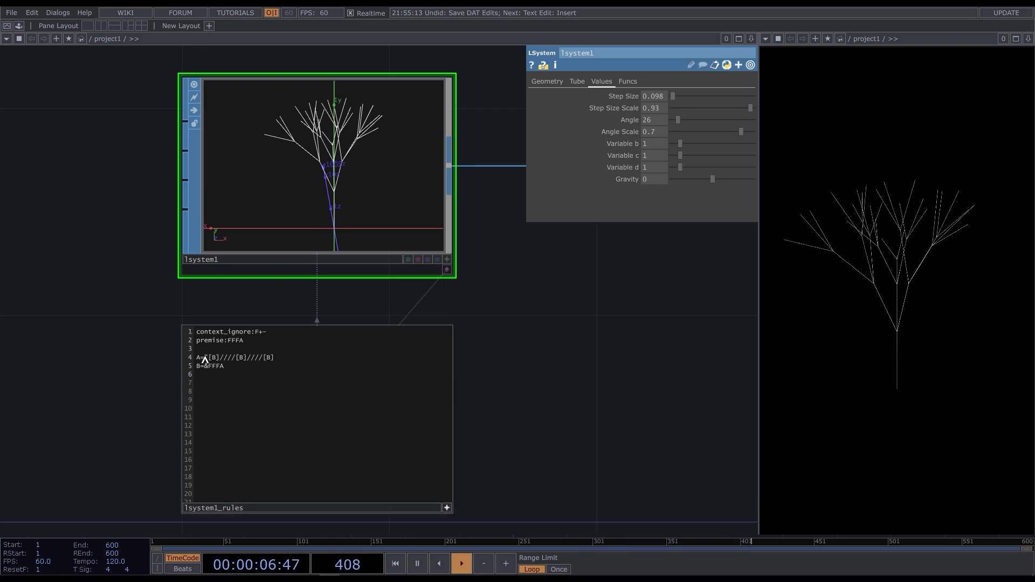
text(!)
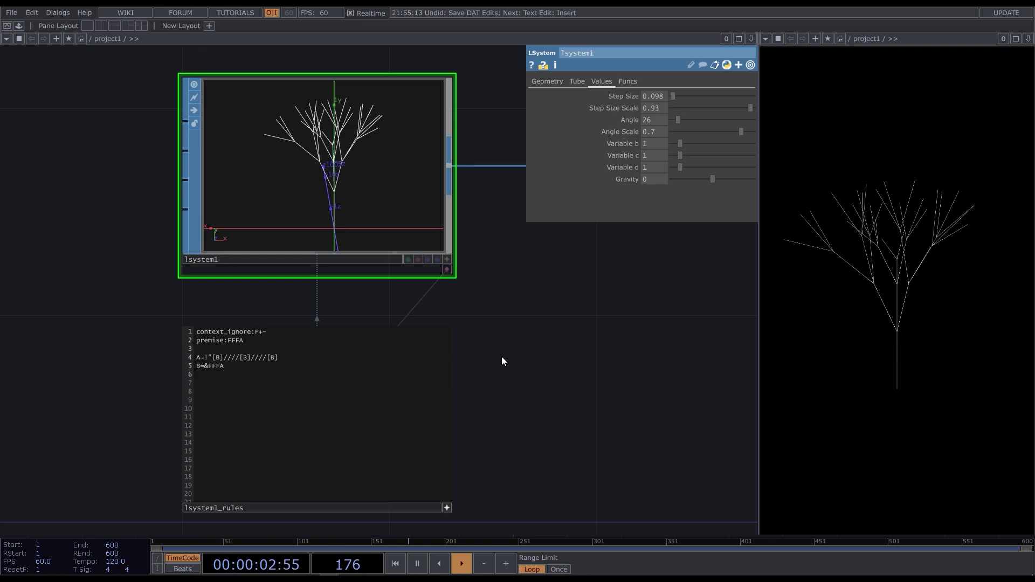
click(547, 82)
click(713, 96)
click(662, 119)
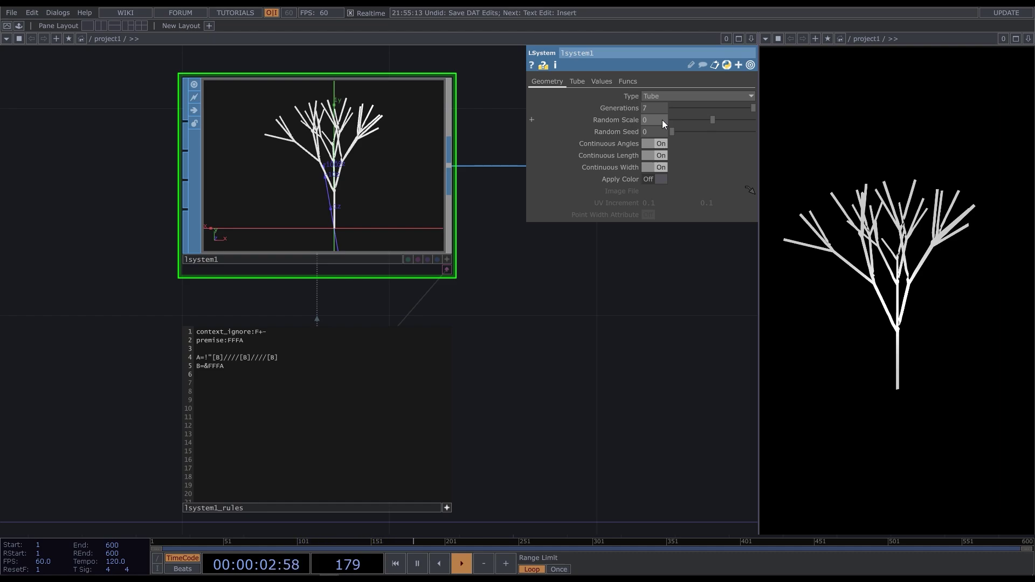
Set the tube's Thickness to 0.115, Thickness Scale to 0.48 and Branch Blend to 0.199.
click(579, 77)
mouse_move(682, 141)
mouse_down()
mouse_move(703, 141)
mouse_move(678, 141)
mouse_up()
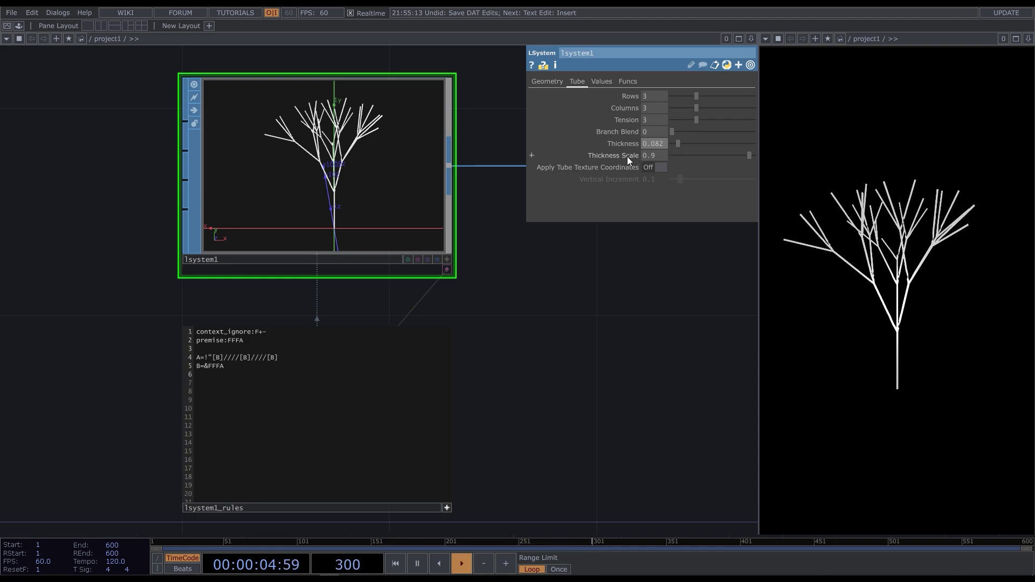
drag(208, 358, 205, 359)
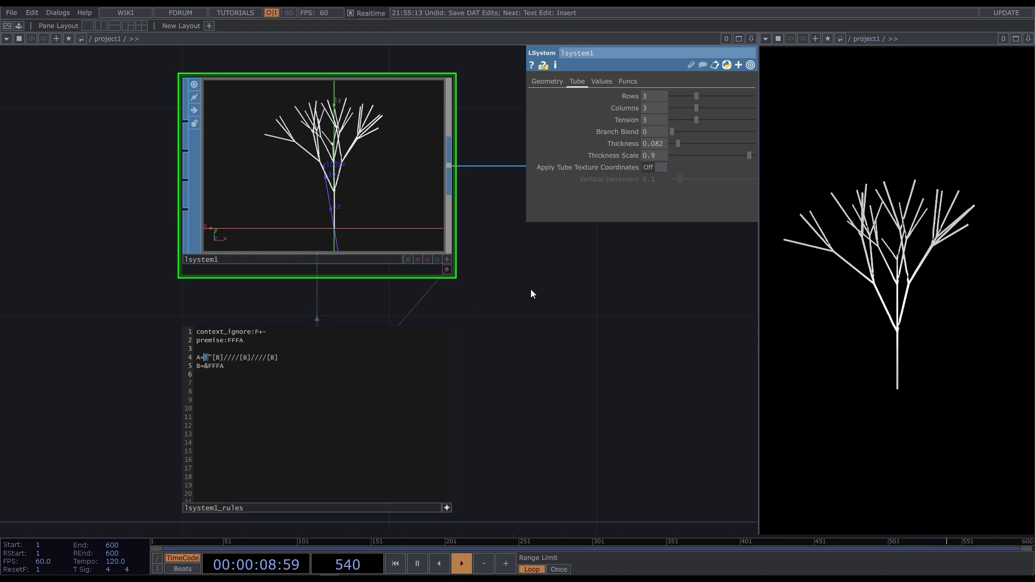
drag(742, 156, 689, 135)
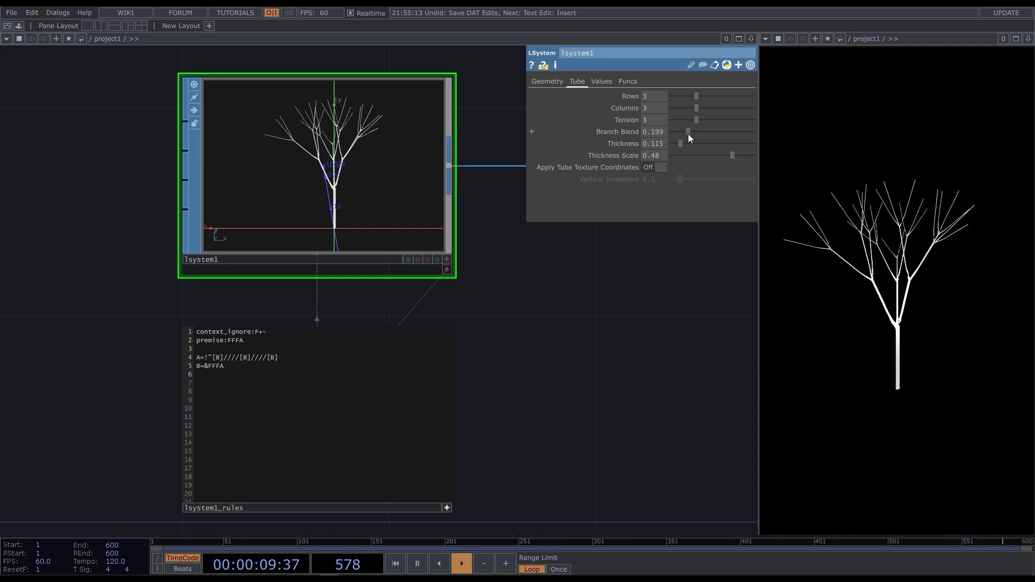
Set the LSystem's Random Scale to -0.26 and Random Seed to 7.
click(560, 81)
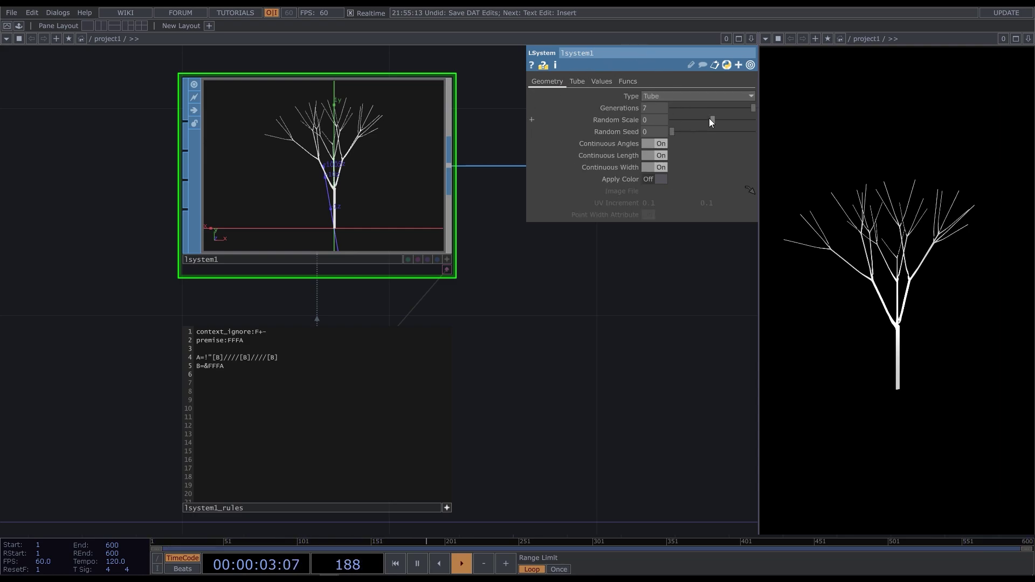
mouse_move(710, 118)
mouse_down()
mouse_move(685, 118)
mouse_move(700, 119)
mouse_up()
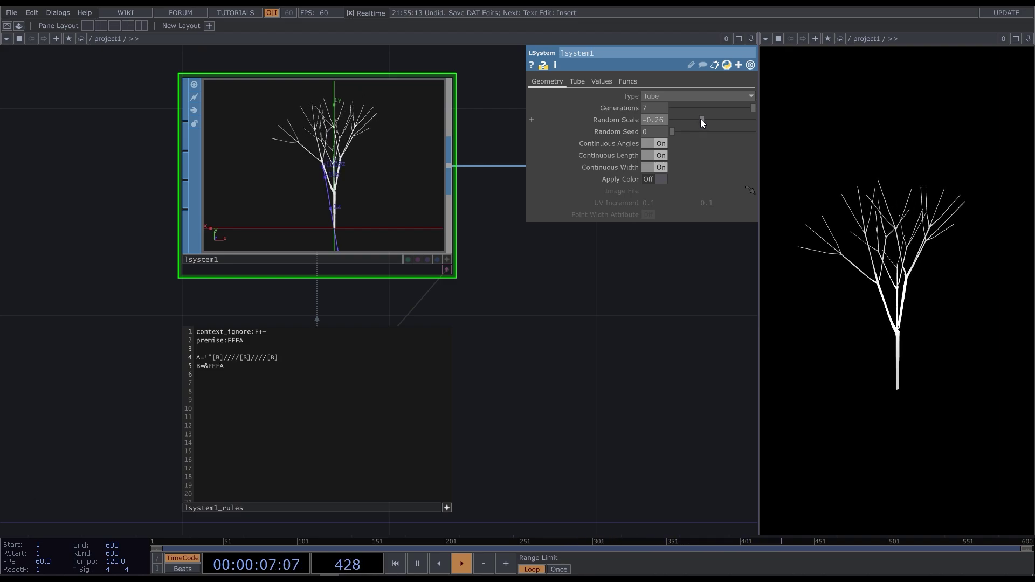
drag(672, 130, 730, 127)
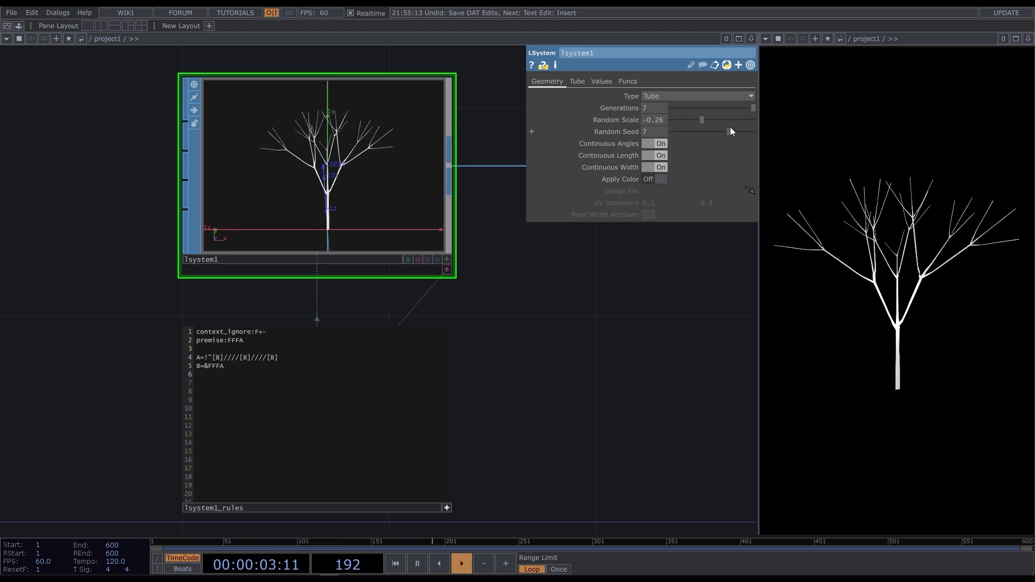